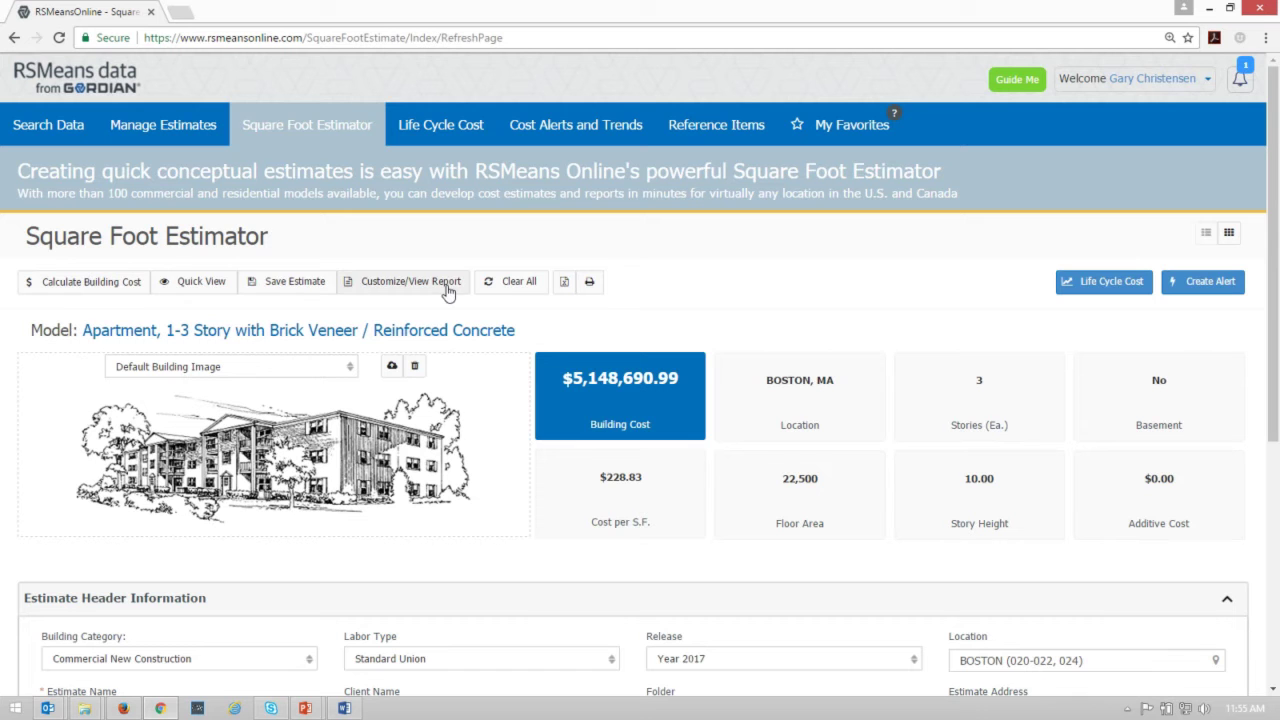
# Step: Enter 'Boston Office Bldg' in the Estimate Name field
pyautogui.scroll(-5, 657, 320)
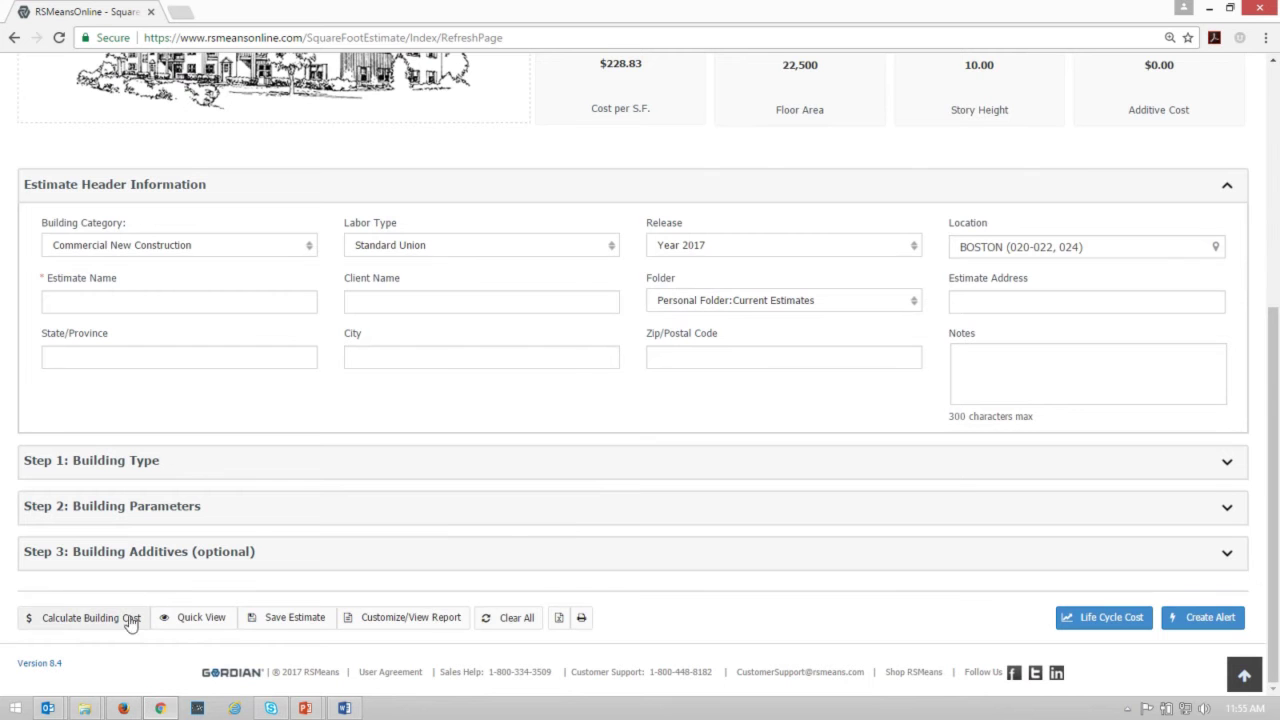
pyautogui.scroll(5, 752, 600)
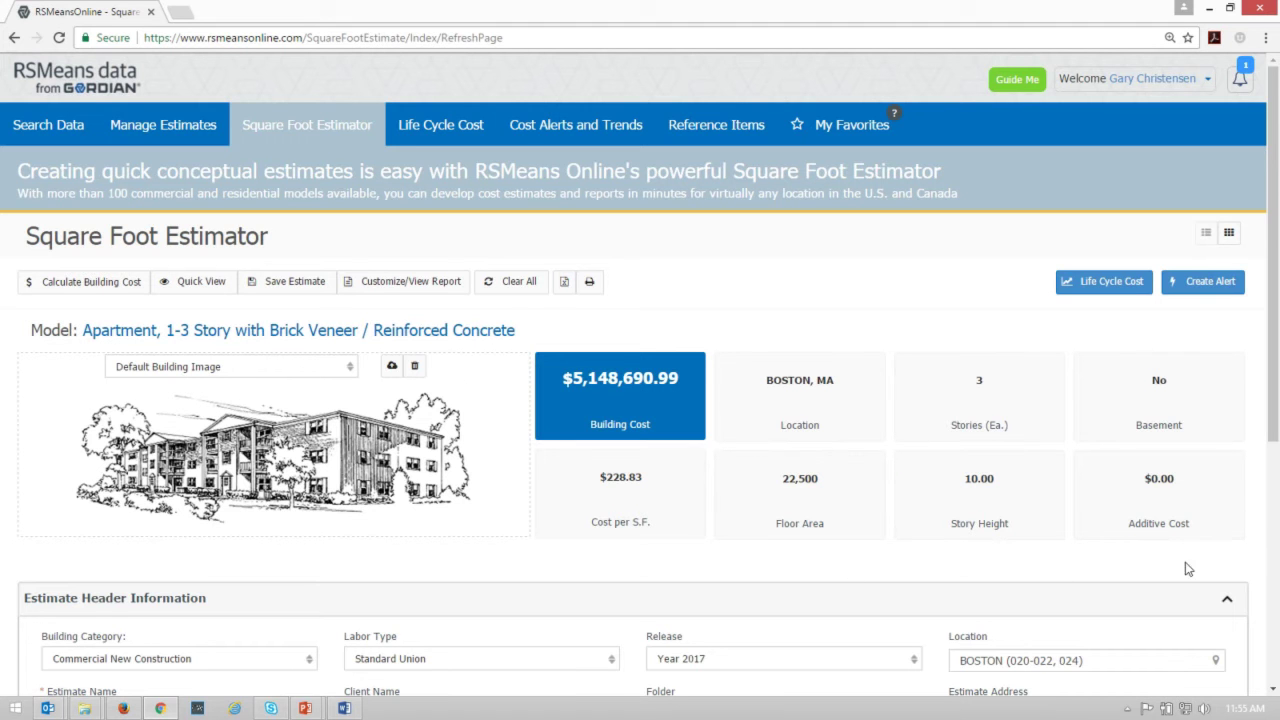
pyautogui.scroll(-3, 700, 560)
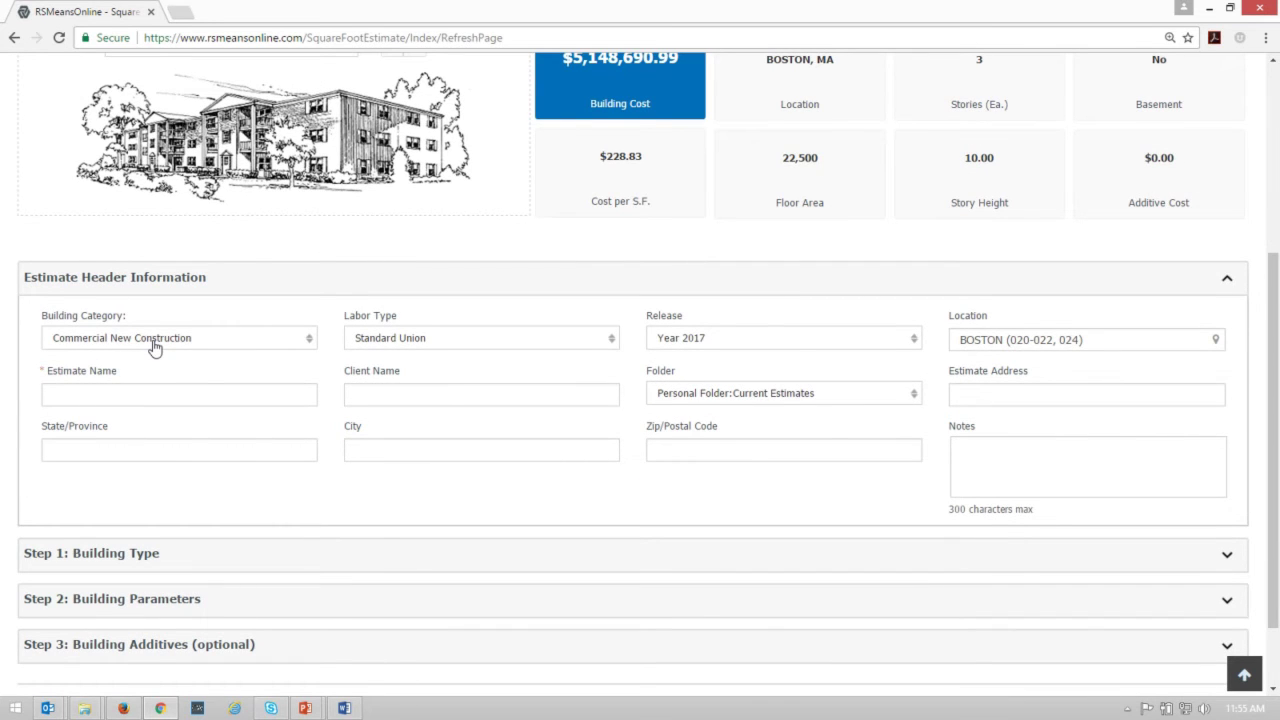
pyautogui.click(165, 391)
pyautogui.write('Boston Office ')
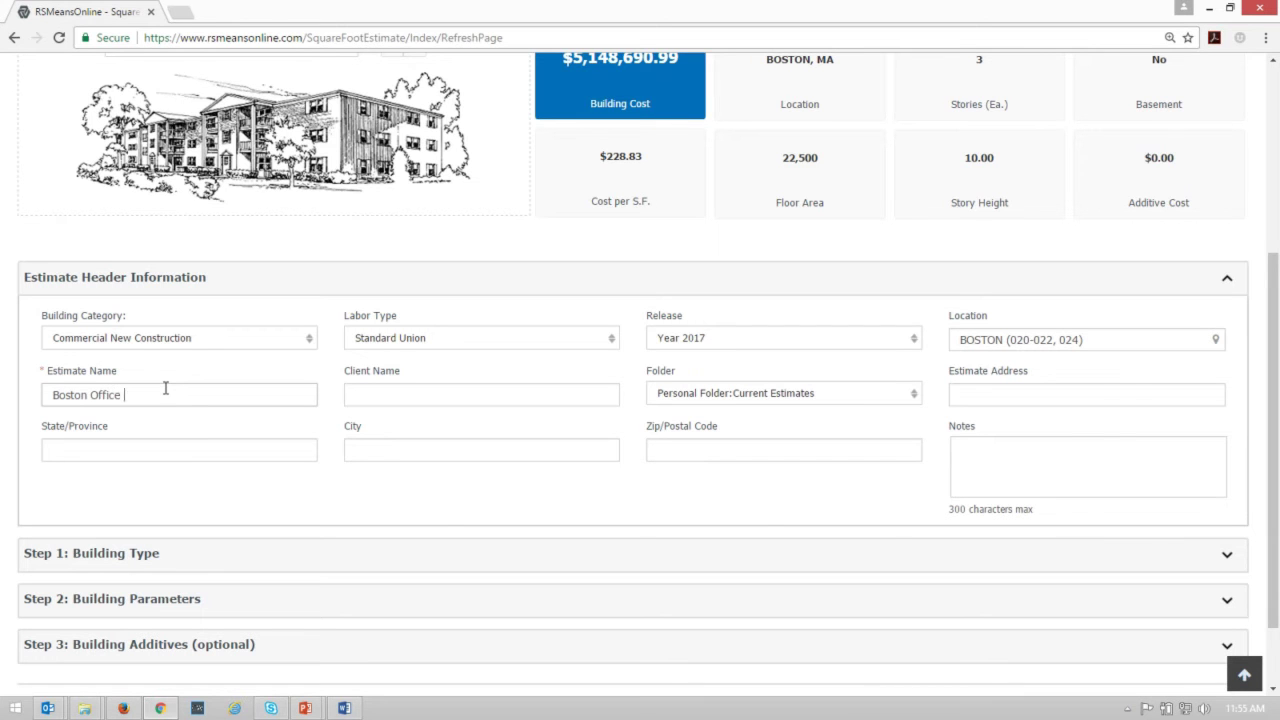
pyautogui.write('Bldg')
pyautogui.scroll(-2, 814, 515)
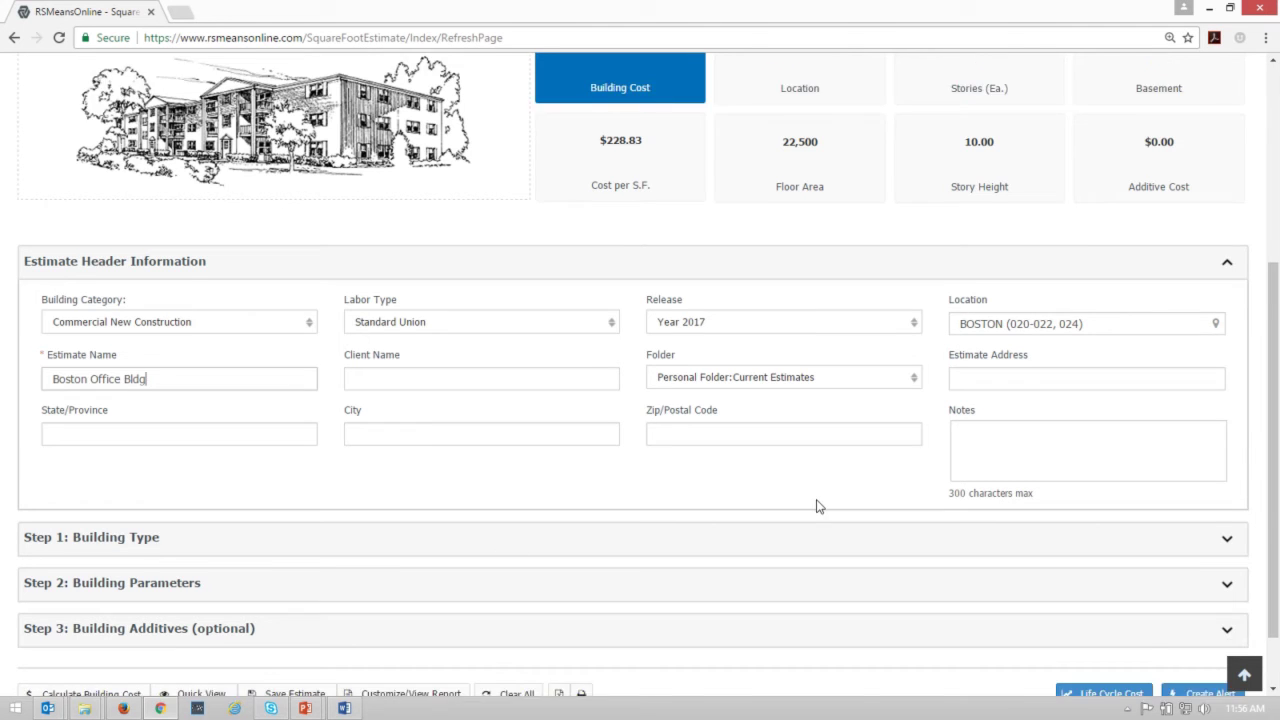
pyautogui.scroll(-1, 600, 485)
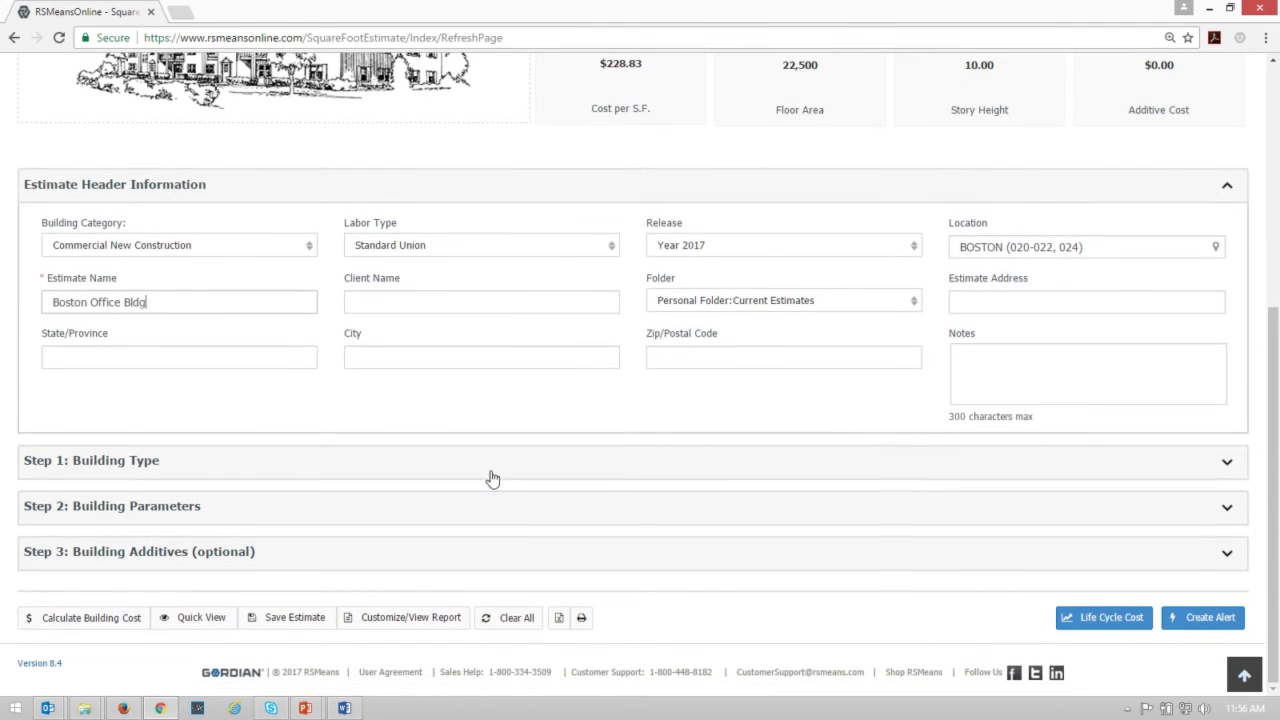
# Step: In Step 1, choose building type Office, 11-20 Story and Curtain Wall / Rigid Steel wall framing
pyautogui.click(104, 472)
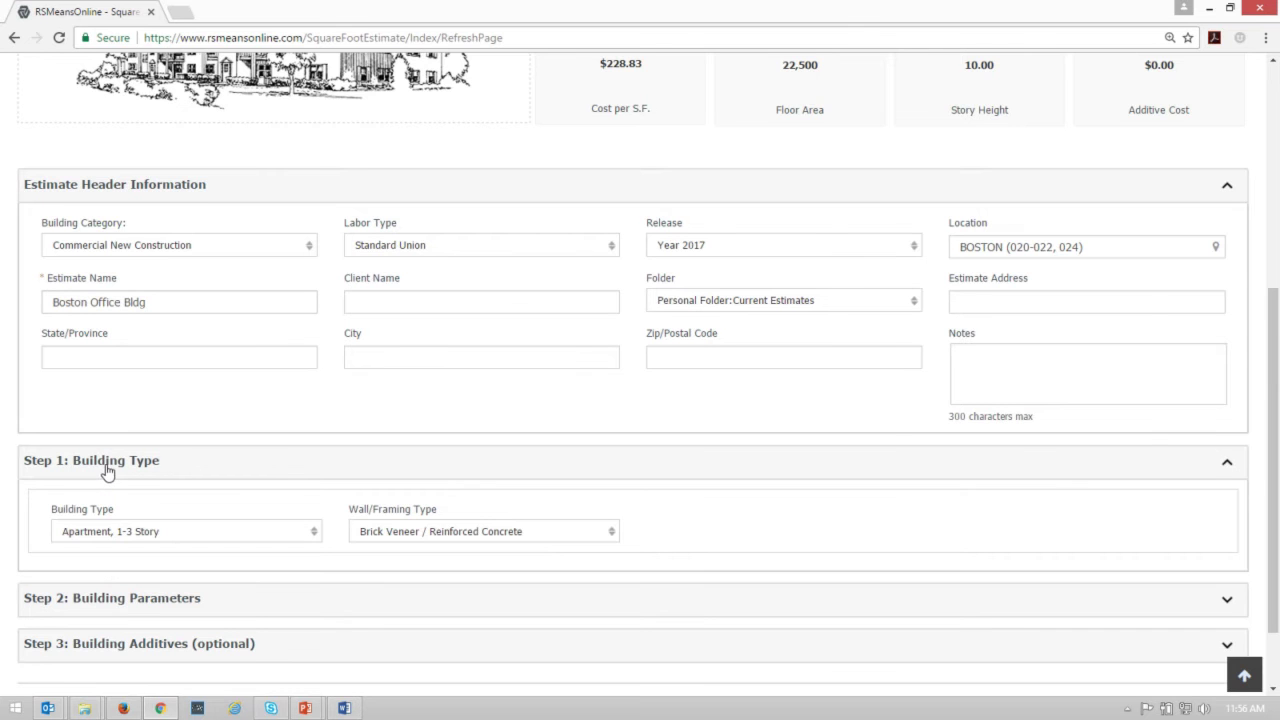
pyautogui.scroll(-2, 551, 486)
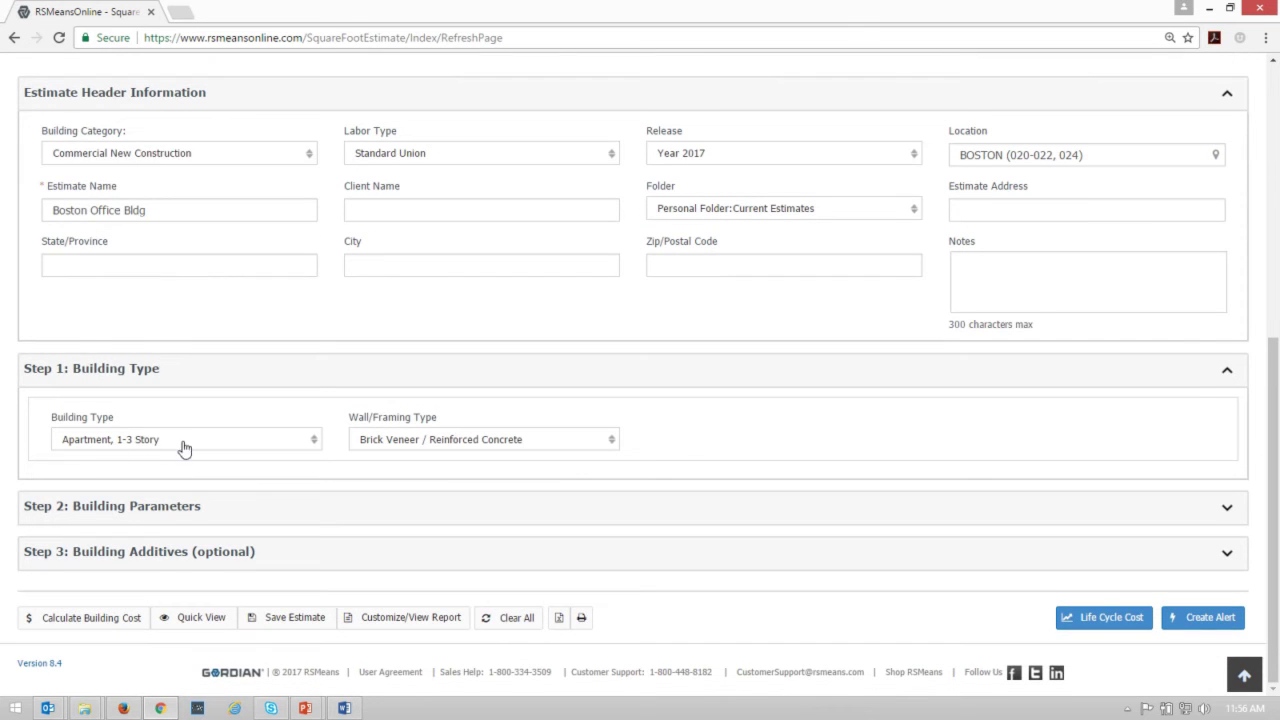
pyautogui.click(192, 443)
pyautogui.moveTo(313, 195); pyautogui.dragTo(307, 324)
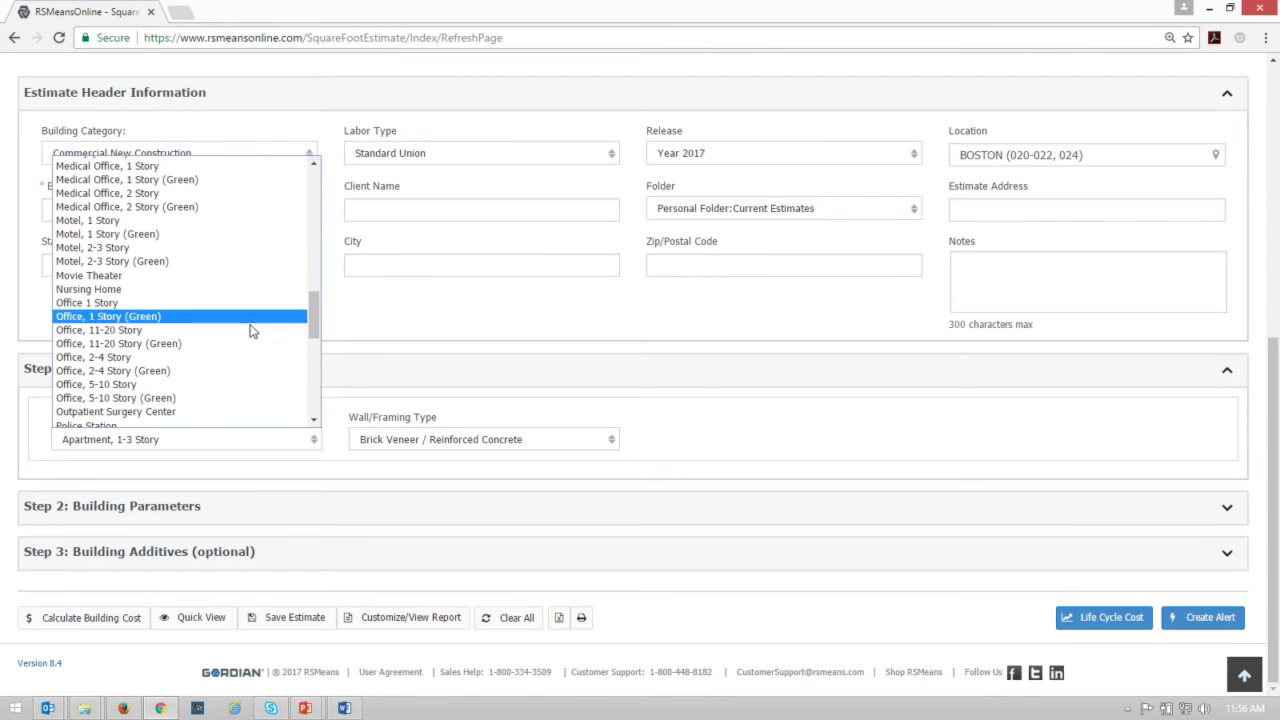
pyautogui.click(85, 332)
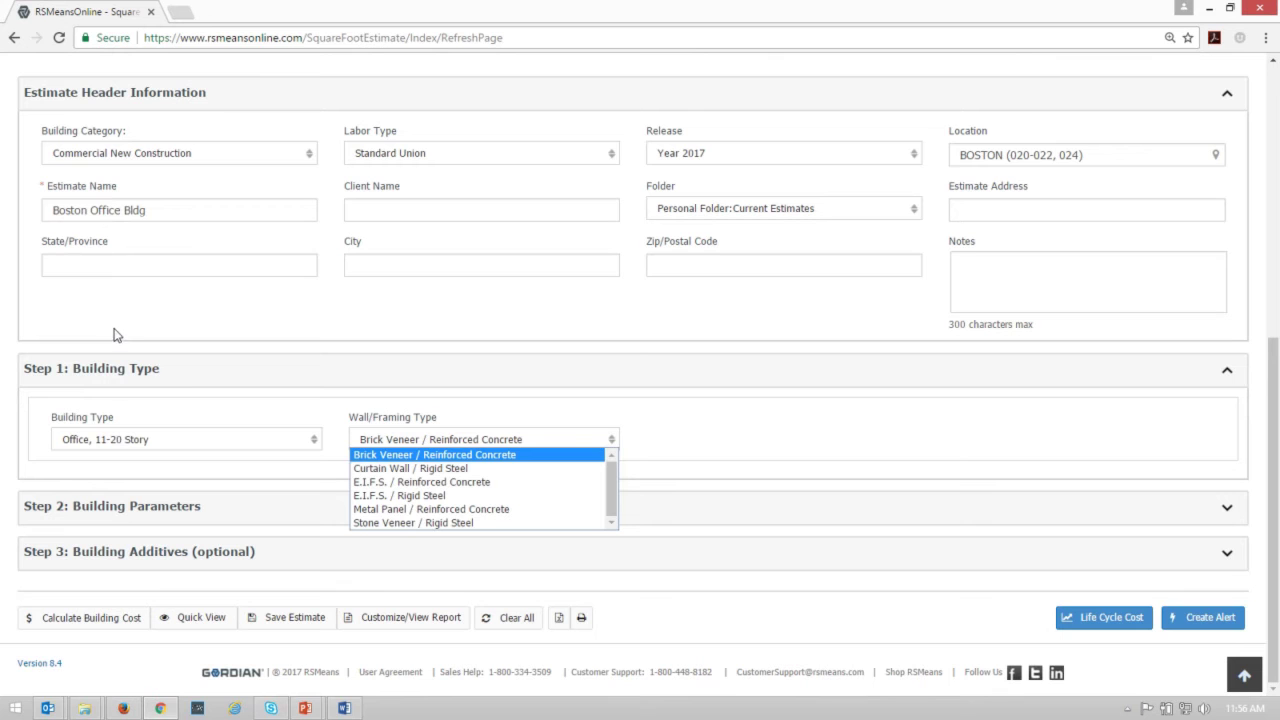
pyautogui.click(456, 468)
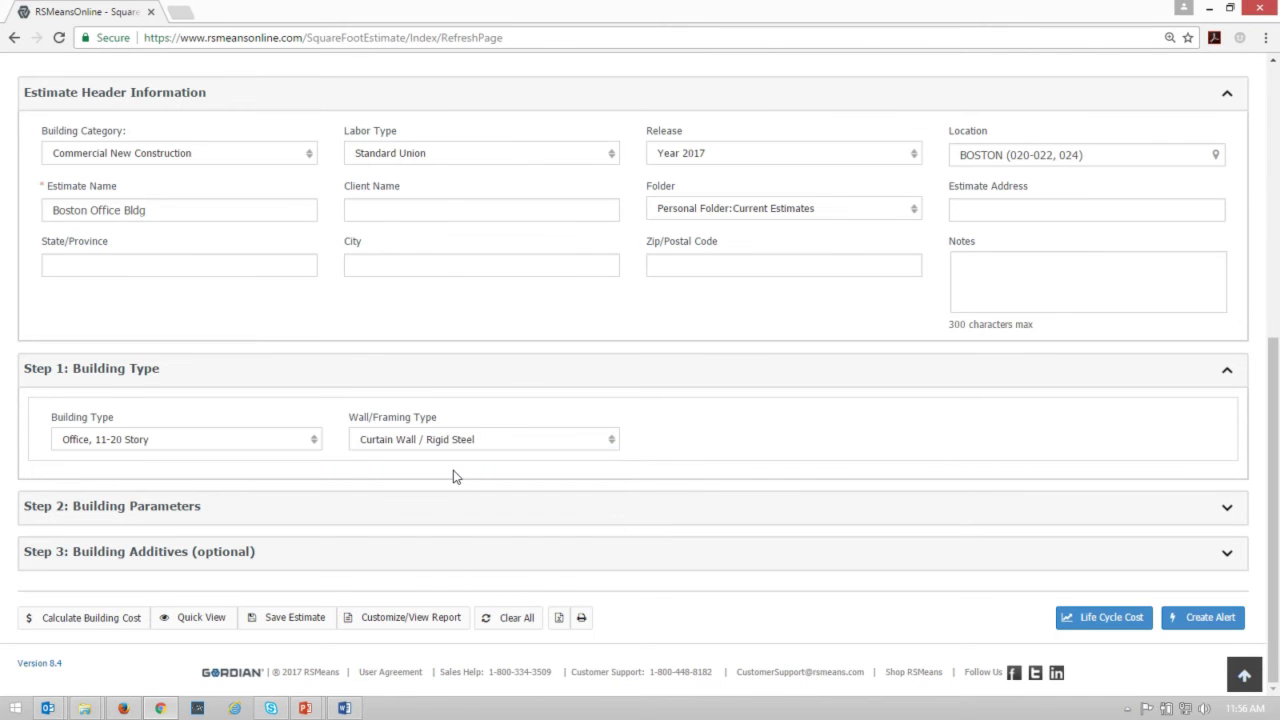
# Step: In Step 2, enter area 750000 S.F., 18 stories, story height 12 and user fees 2.00%
pyautogui.click(113, 510)
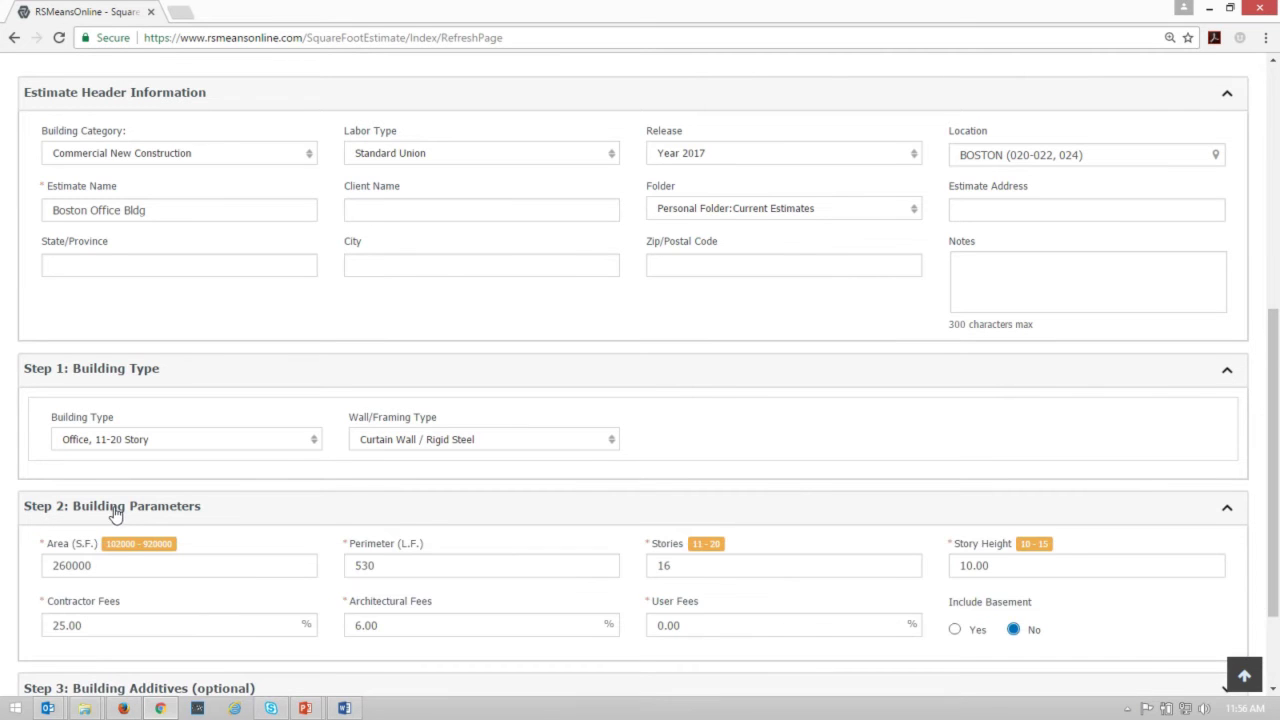
pyautogui.moveTo(1277, 454); pyautogui.dragTo(1228, 552)
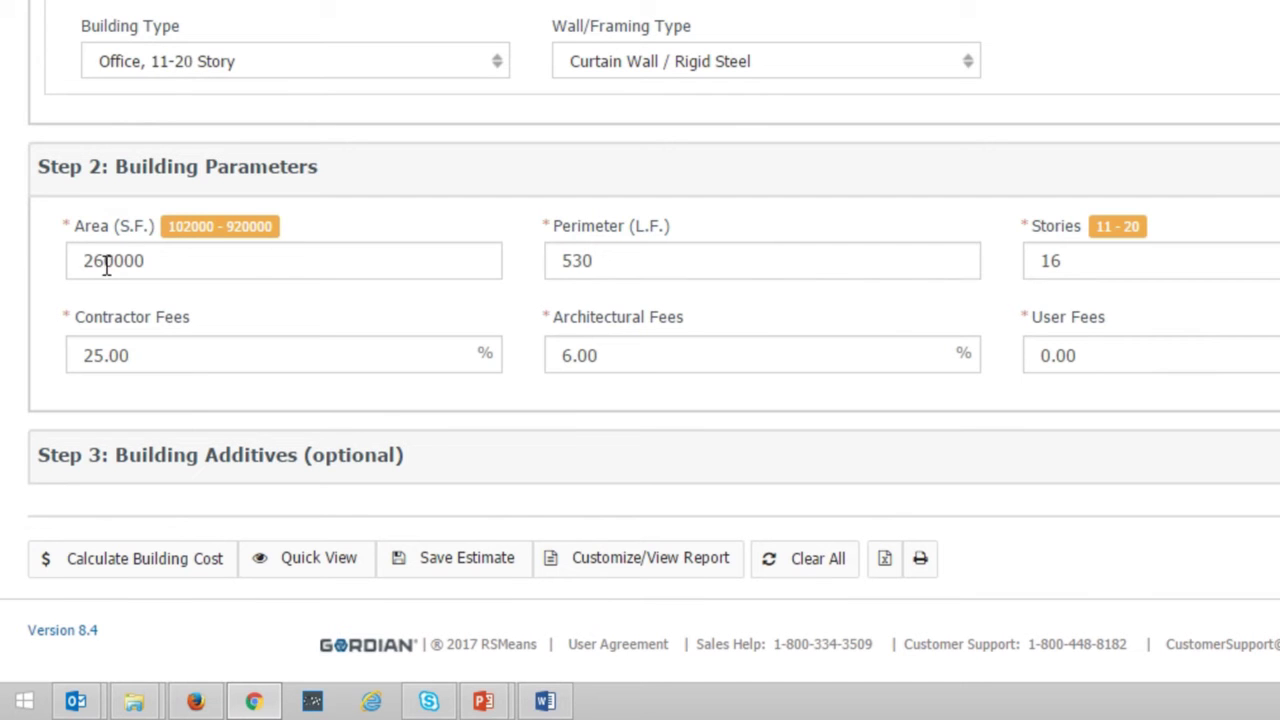
pyautogui.moveTo(115, 262); pyautogui.dragTo(83, 262)
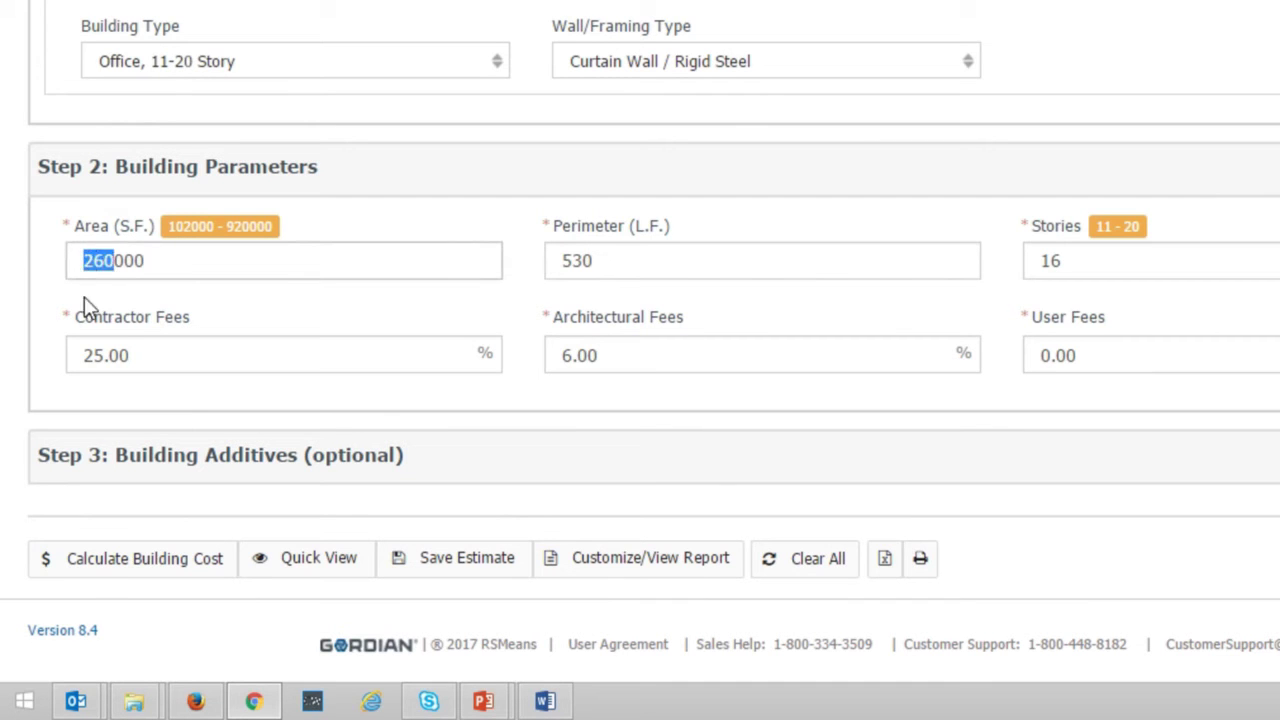
pyautogui.write('750')
pyautogui.click(806, 228)
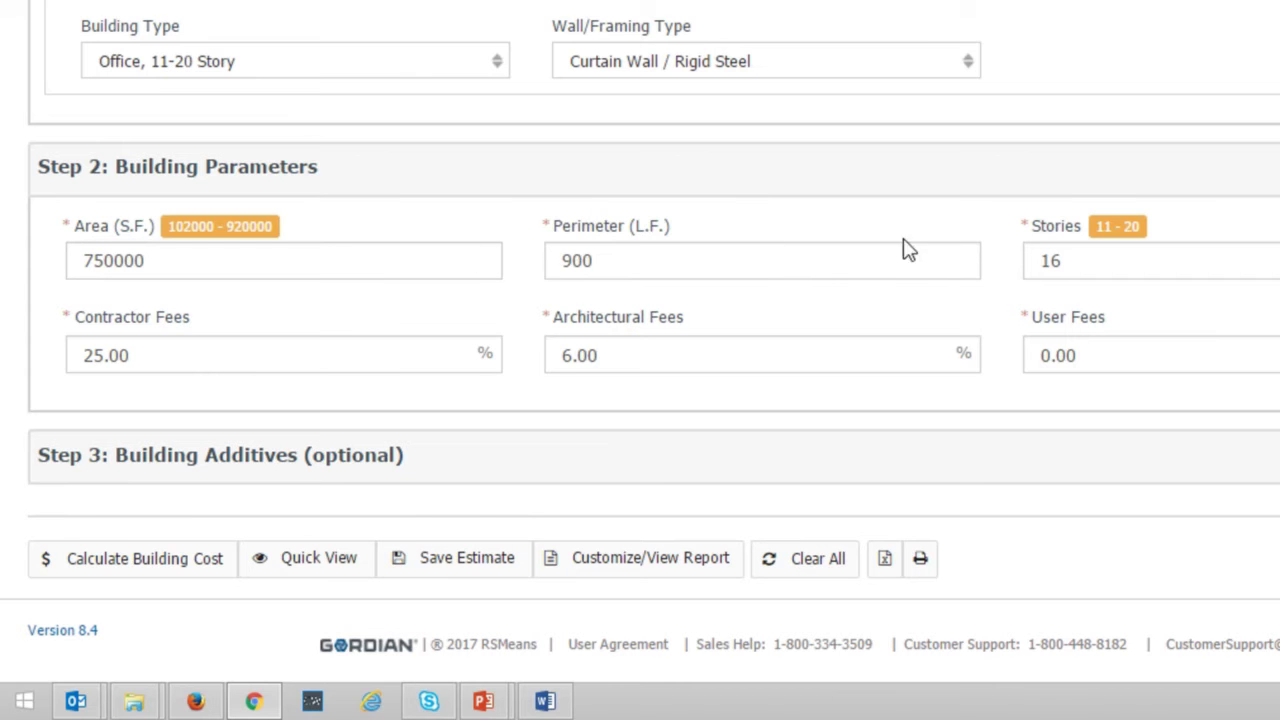
pyautogui.doubleClick(1062, 264)
pyautogui.write('18')
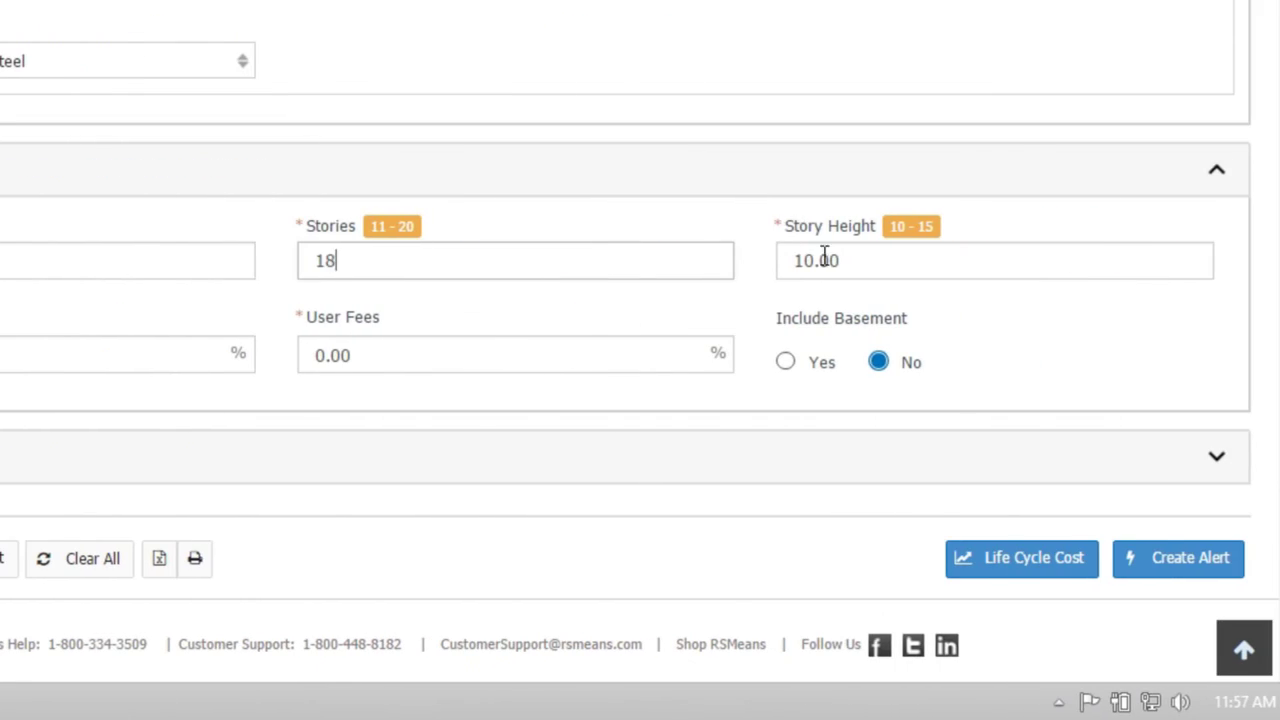
pyautogui.moveTo(854, 260); pyautogui.dragTo(786, 260)
pyautogui.write('12')
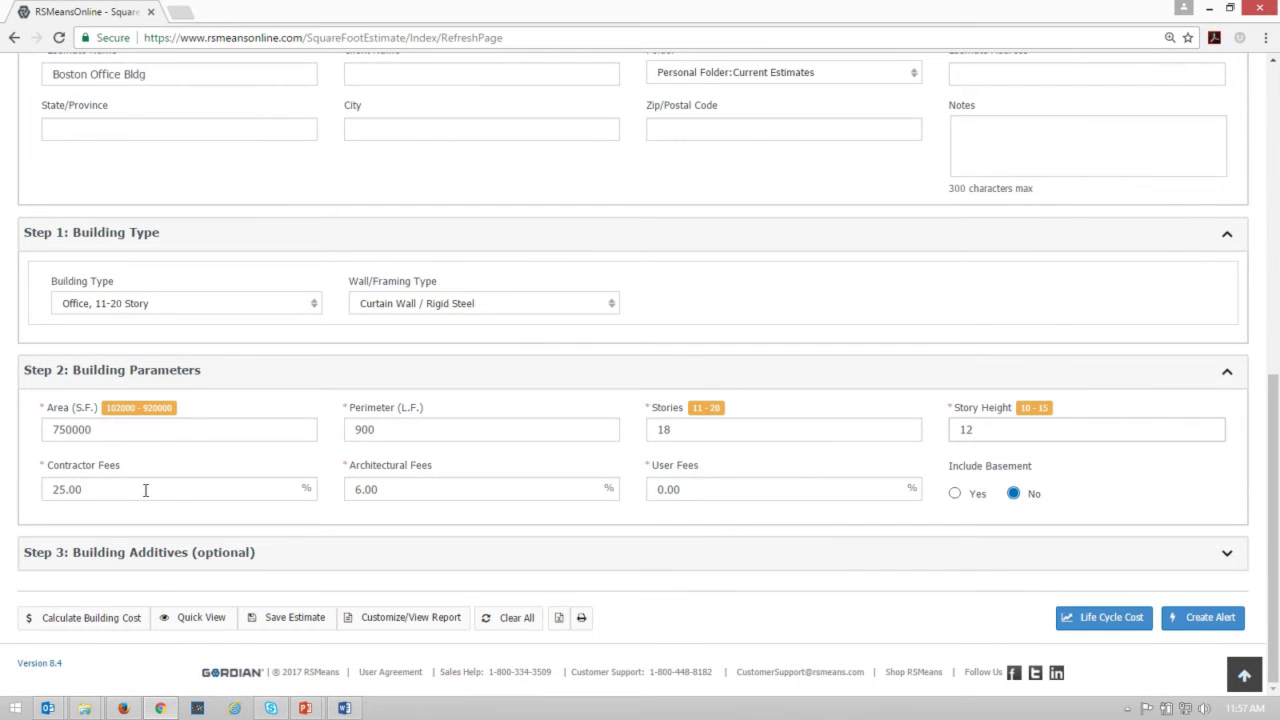
pyautogui.click(662, 491)
pyautogui.moveTo(662, 491); pyautogui.dragTo(663, 494)
pyautogui.write('2')
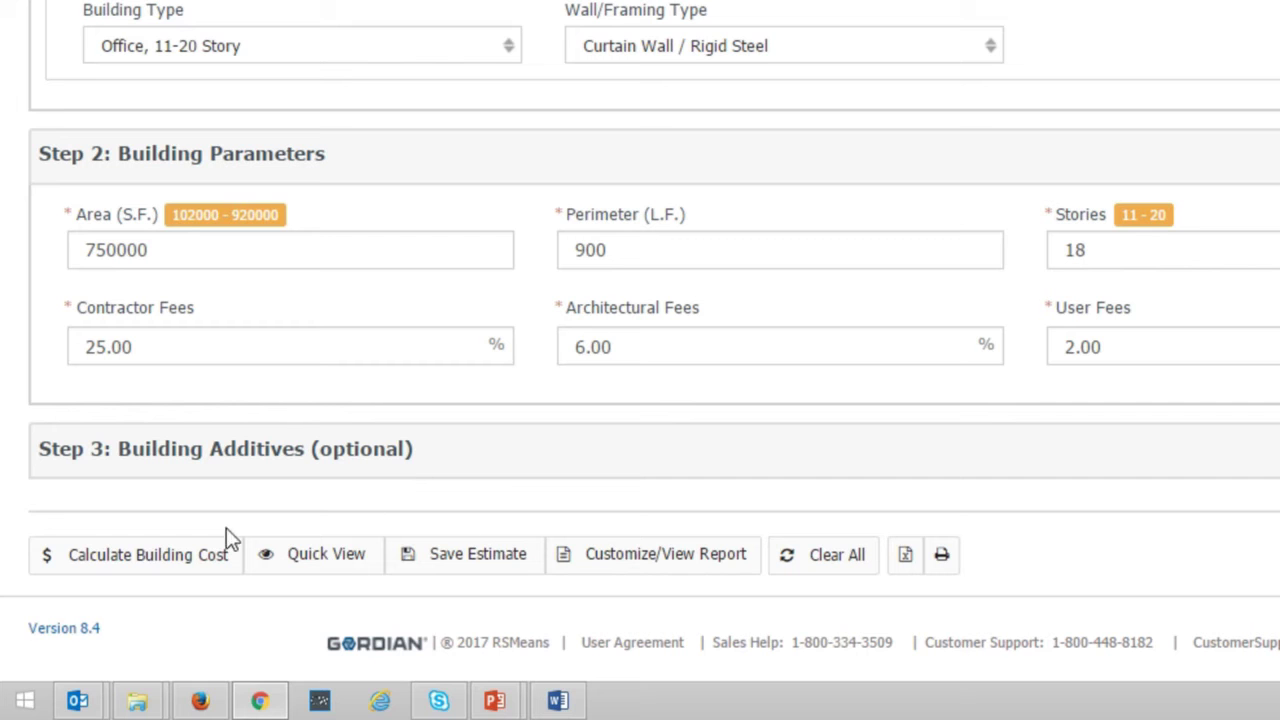
# Step: Calculate the building cost ($125,657,942.20, $167.54 per S.F.) and save the estimate
pyautogui.click(155, 567)
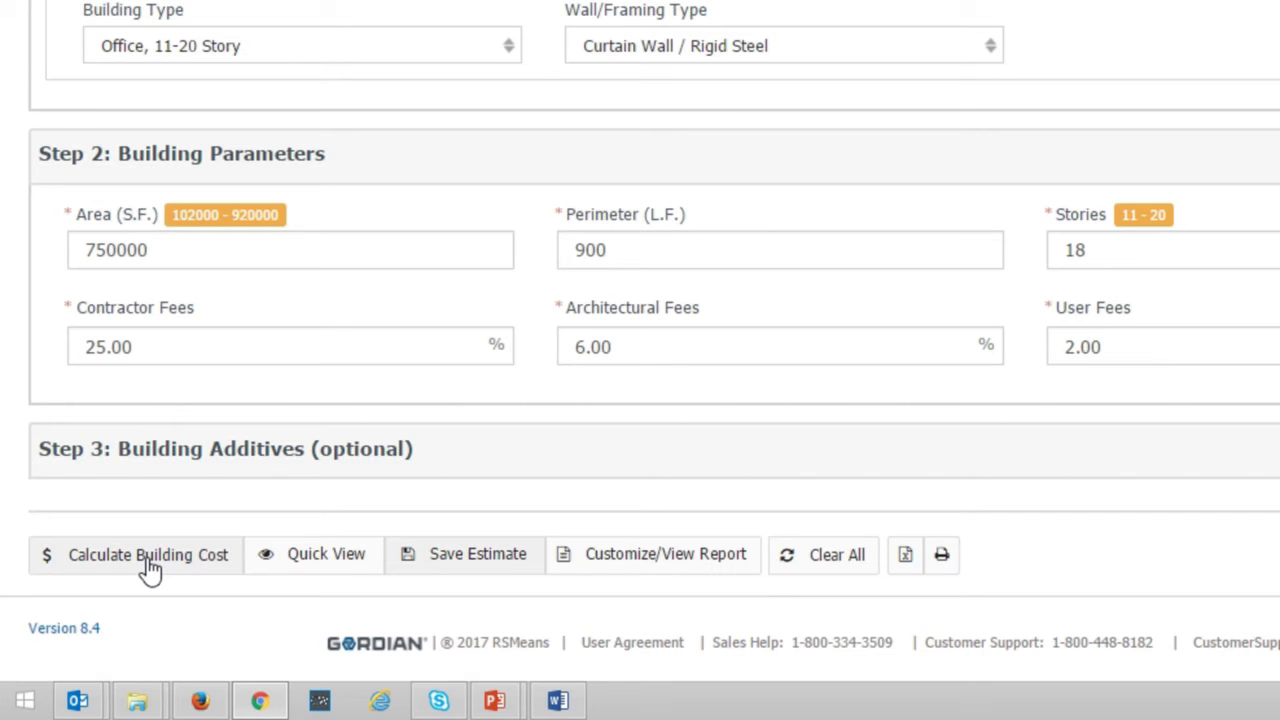
pyautogui.click(495, 556)
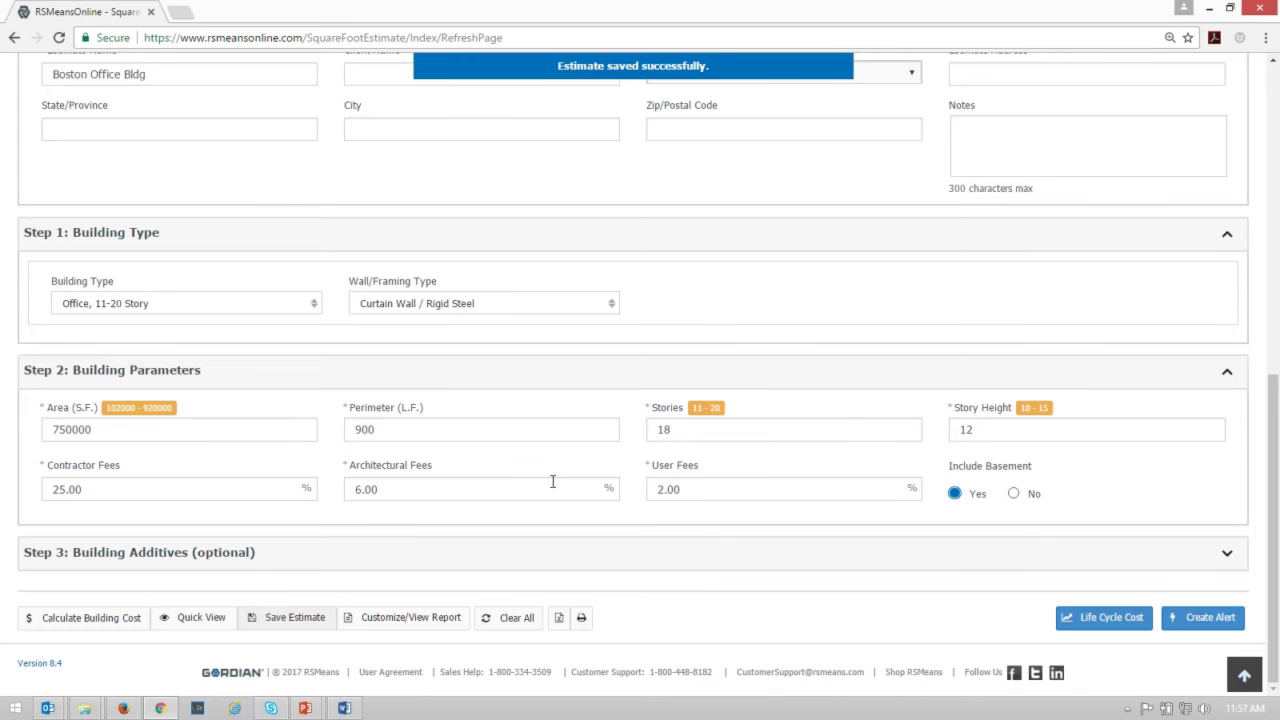
pyautogui.scroll(6, 843, 421)
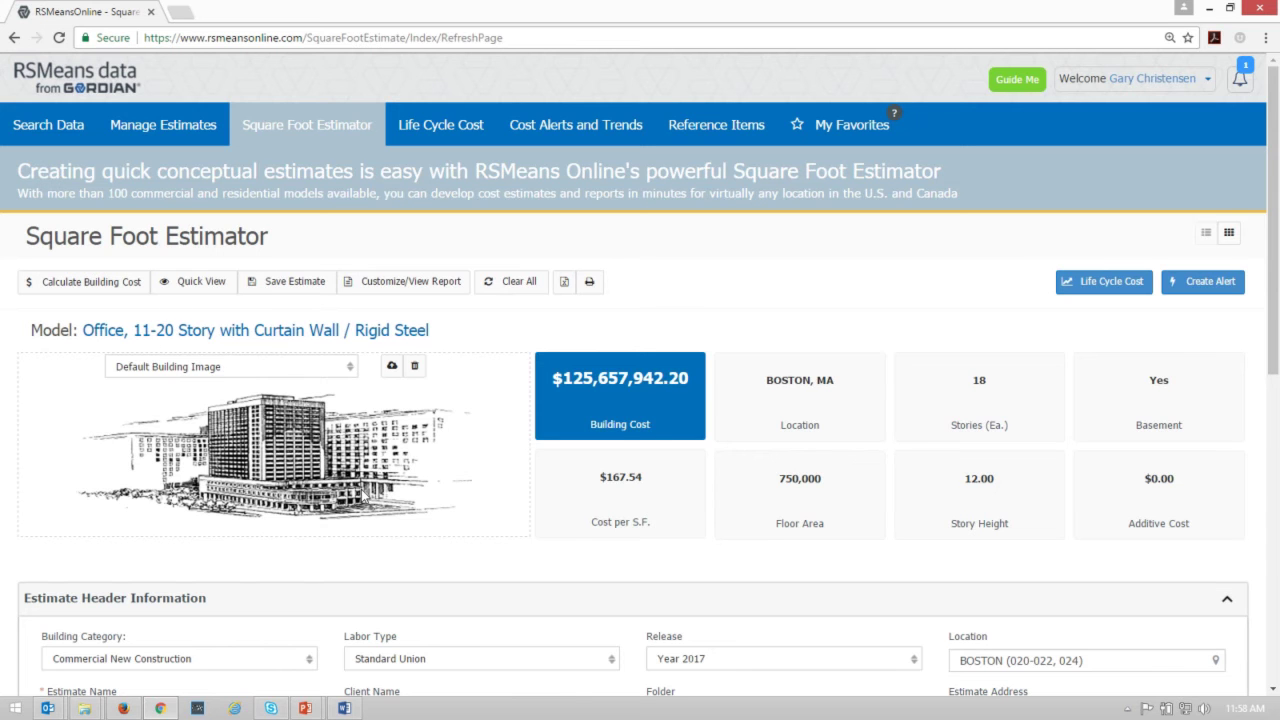
pyautogui.scroll(-3, 222, 466)
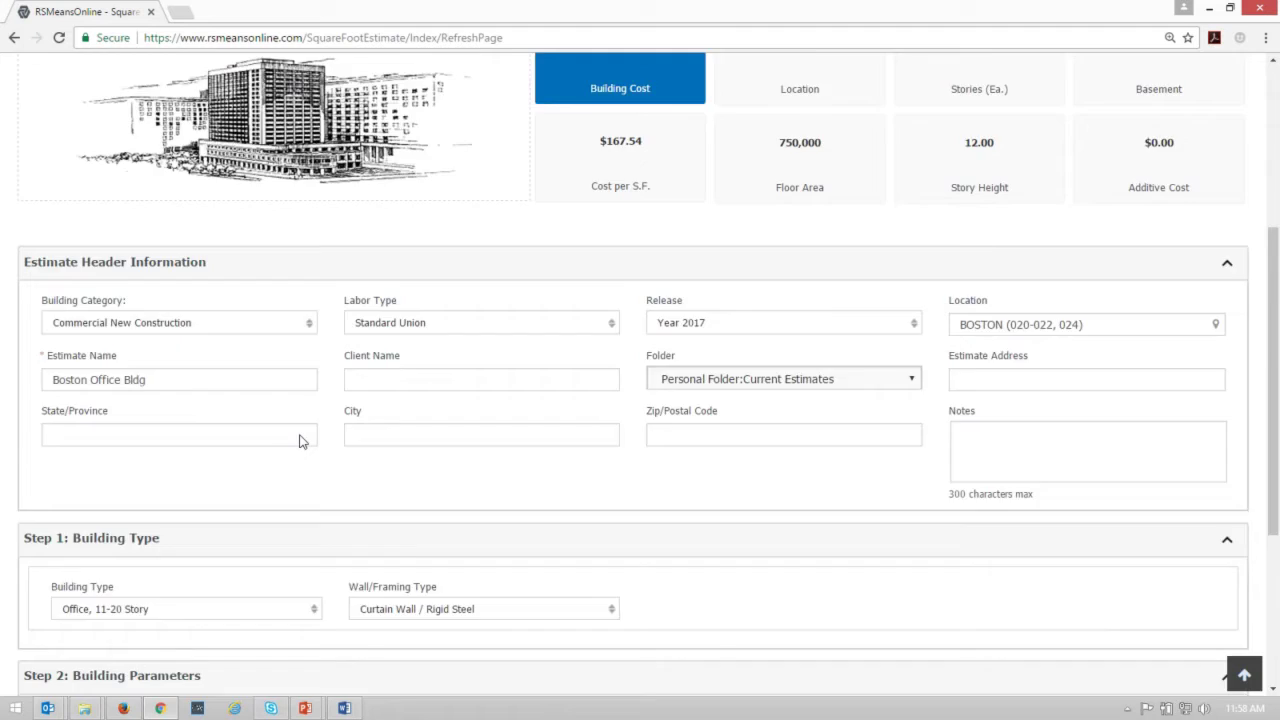
pyautogui.scroll(-3, 300, 441)
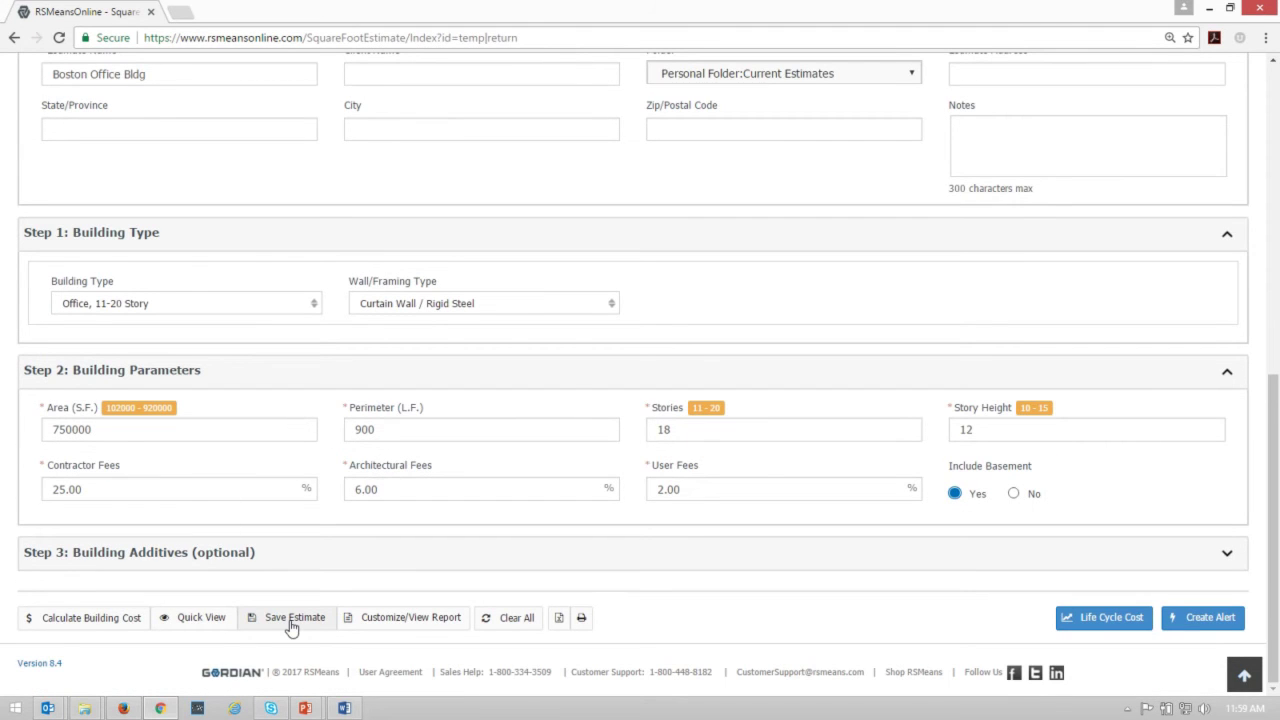
# Step: Open the Quick View cost breakdown, scroll through its table, then close it
pyautogui.click(196, 620)
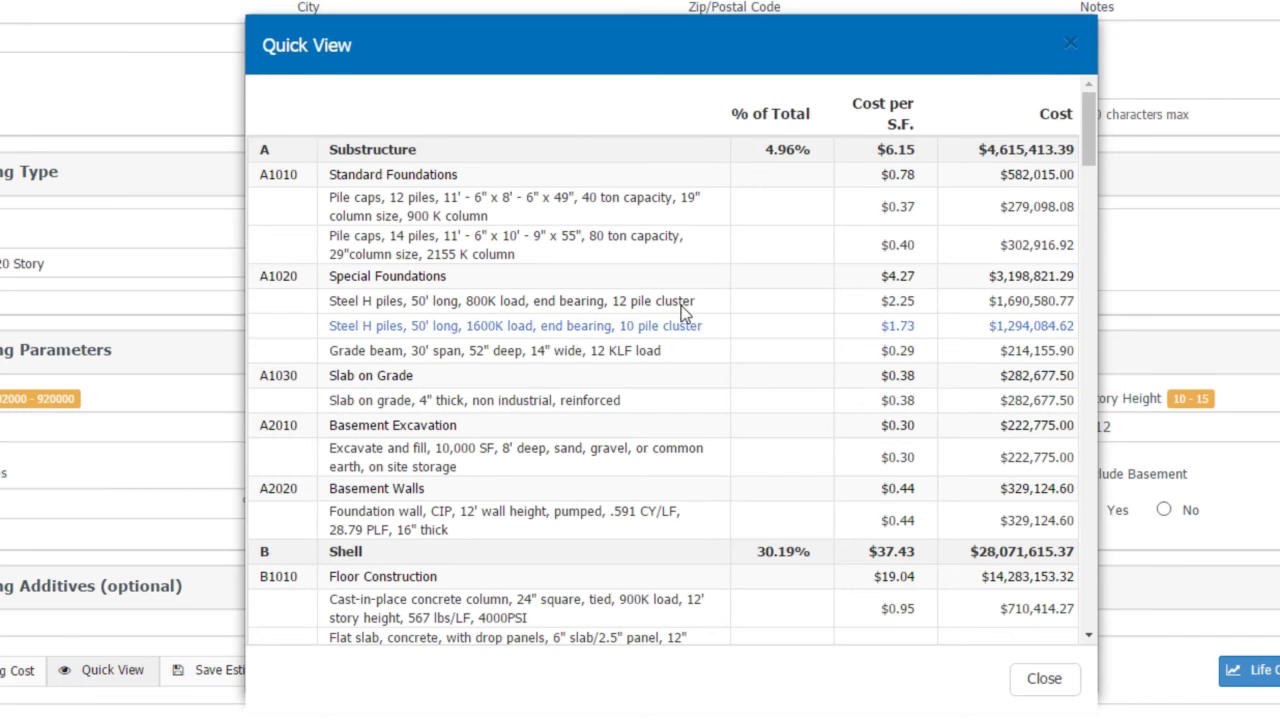
pyautogui.moveTo(1088, 145); pyautogui.dragTo(1056, 413)
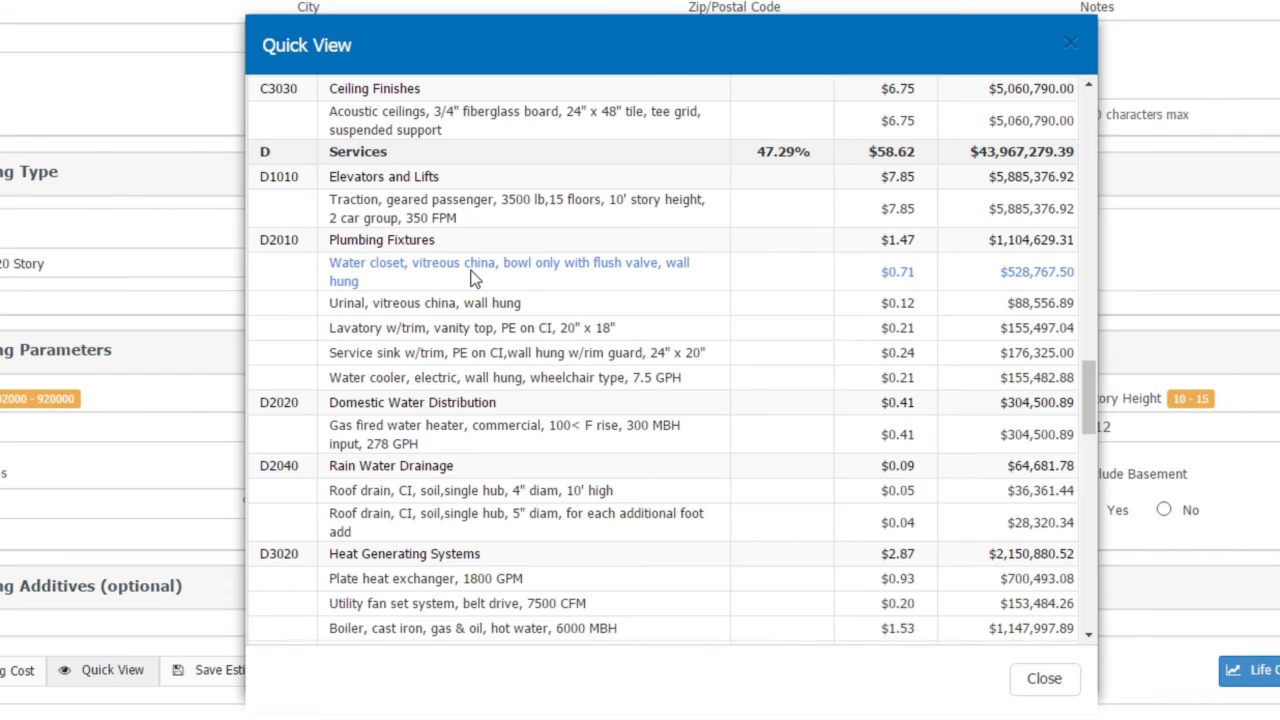
pyautogui.scroll(-5, 486, 286)
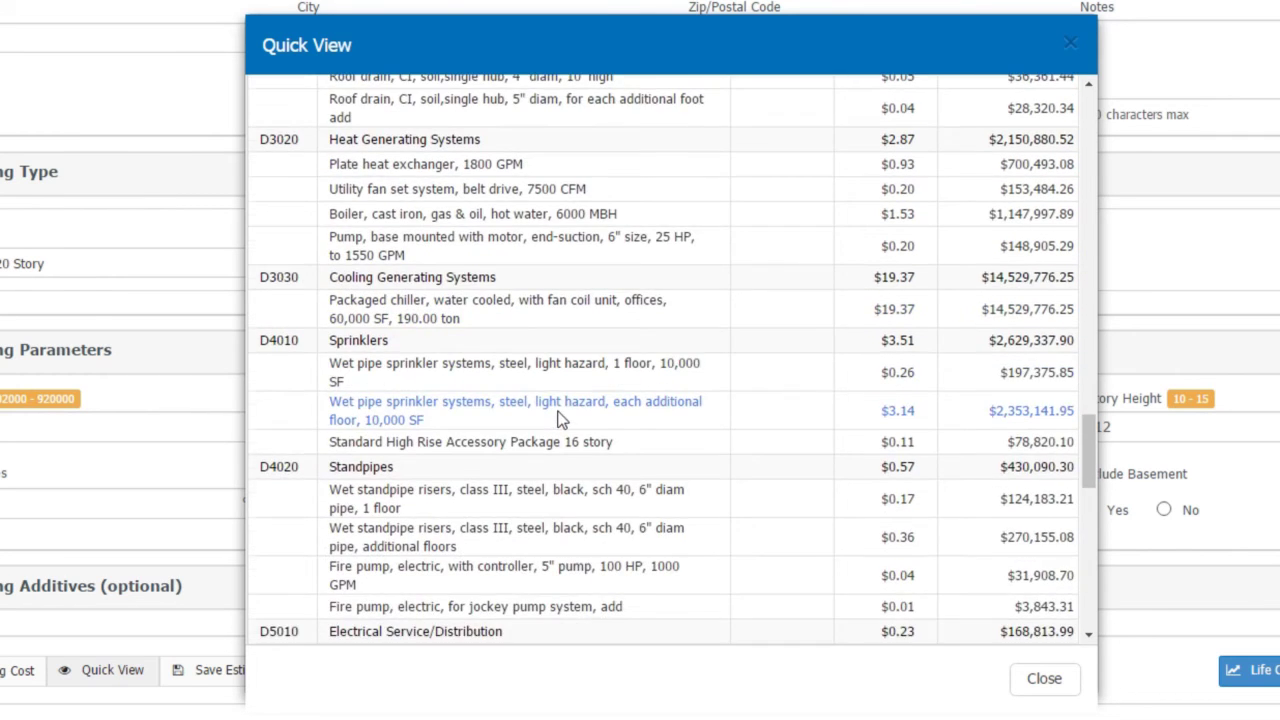
pyautogui.scroll(-7, 562, 421)
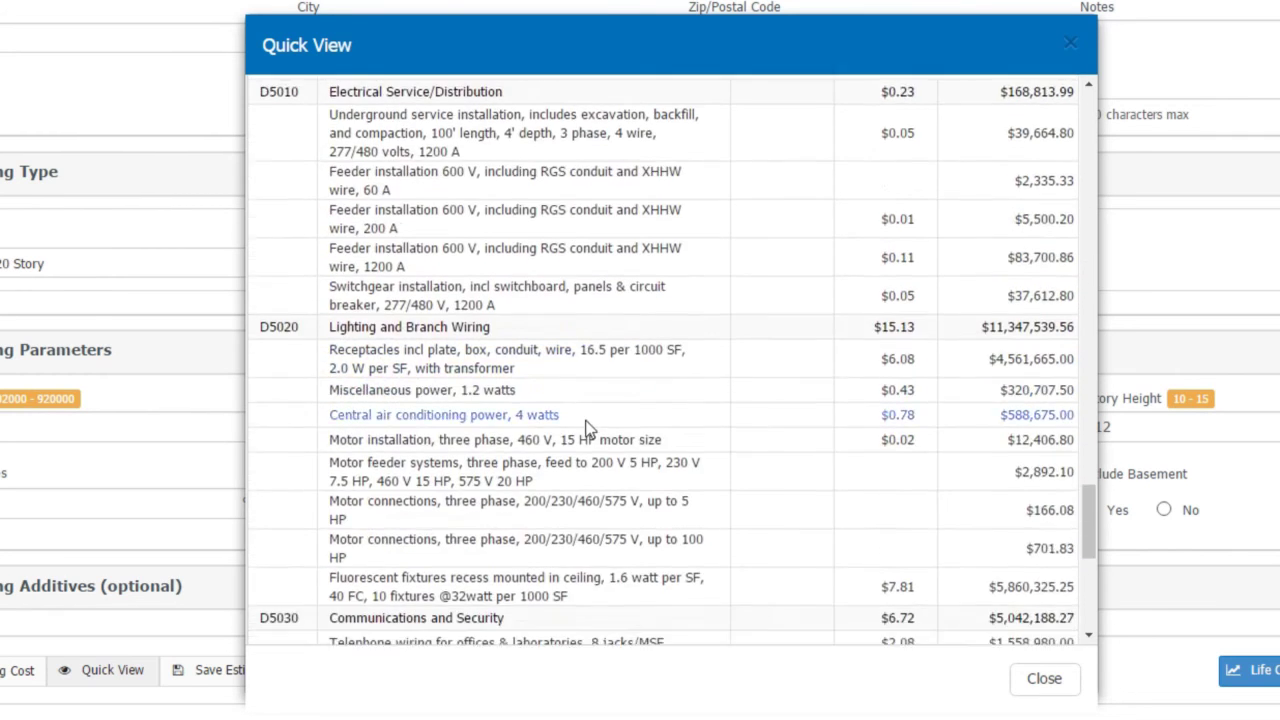
pyautogui.scroll(-3, 588, 428)
pyautogui.scroll(4, 627, 445)
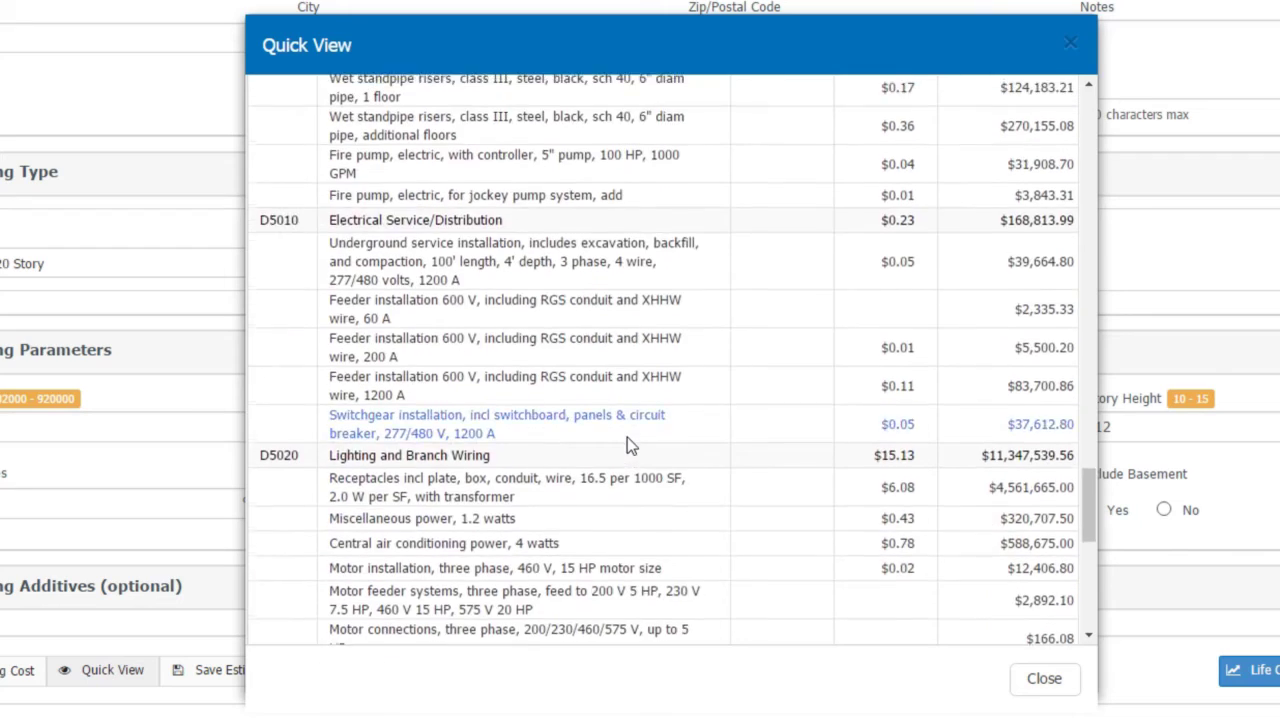
pyautogui.scroll(20, 627, 445)
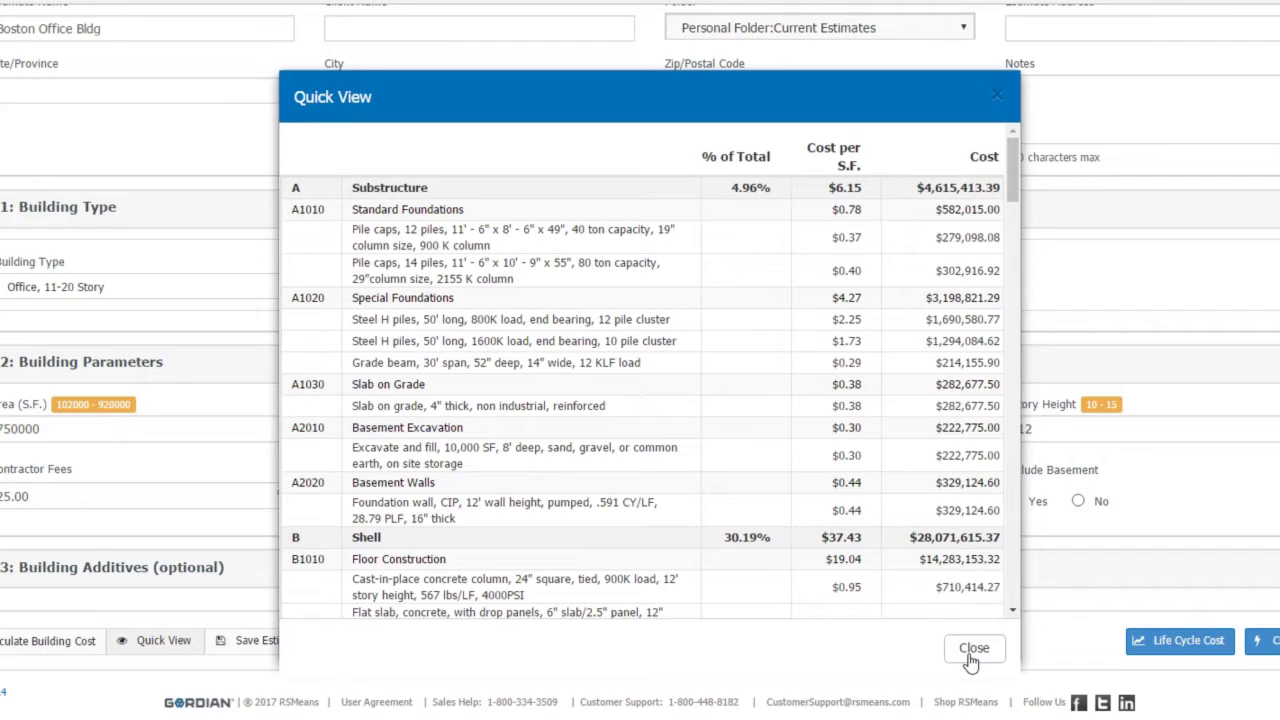
pyautogui.click(972, 650)
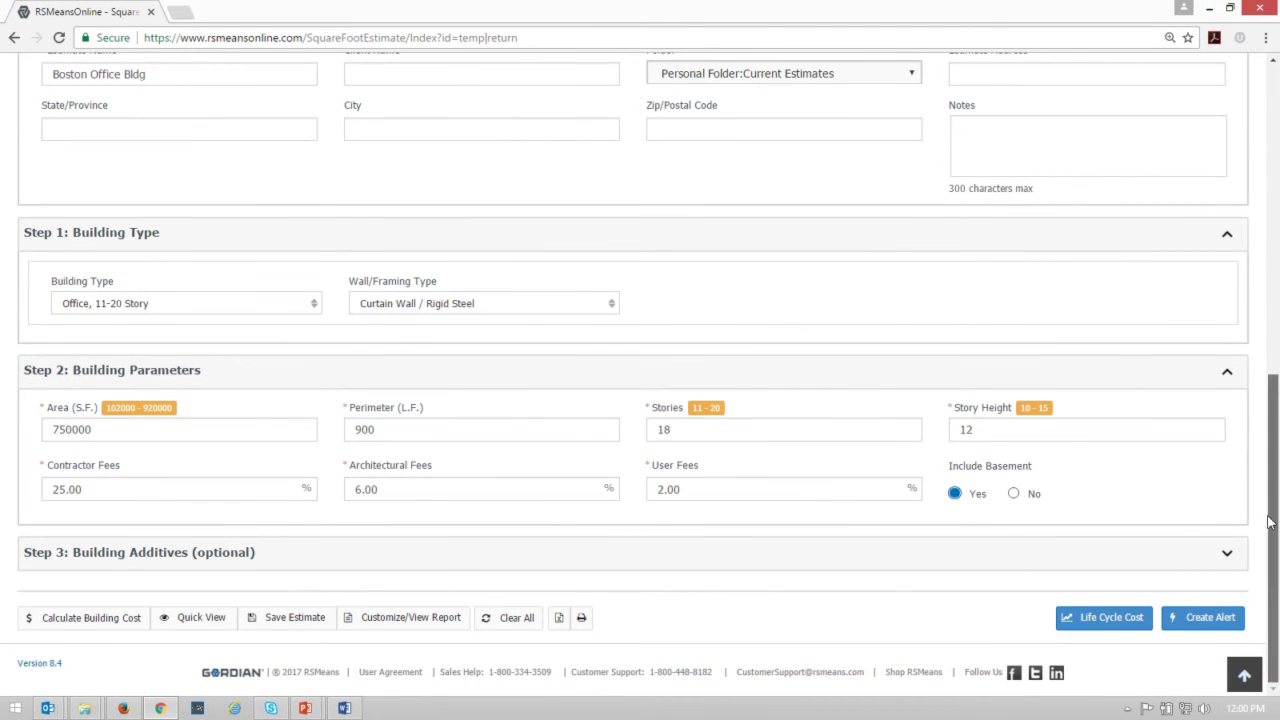
# Step: Add 4 directory boards 48" x 60" and 2 multi-zone metal detectors, show selected, and save
pyautogui.click(220, 556)
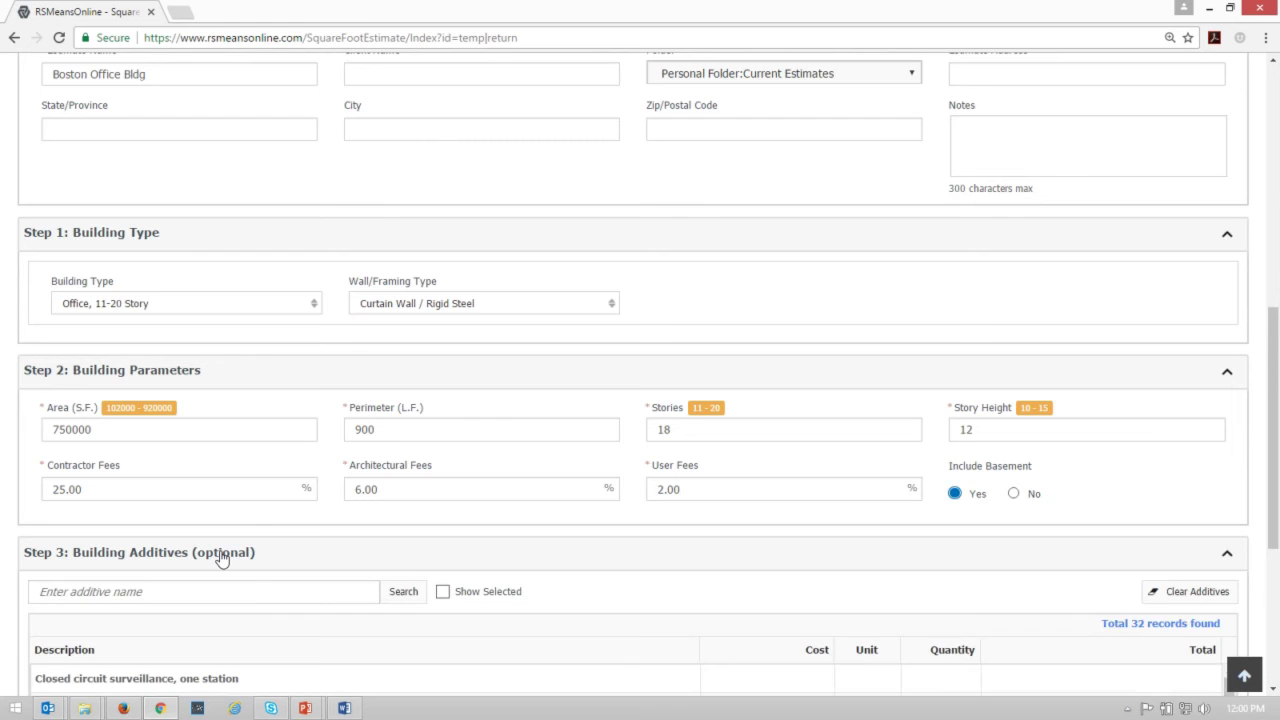
pyautogui.scroll(-4, 300, 486)
pyautogui.scroll(-2, 337, 363)
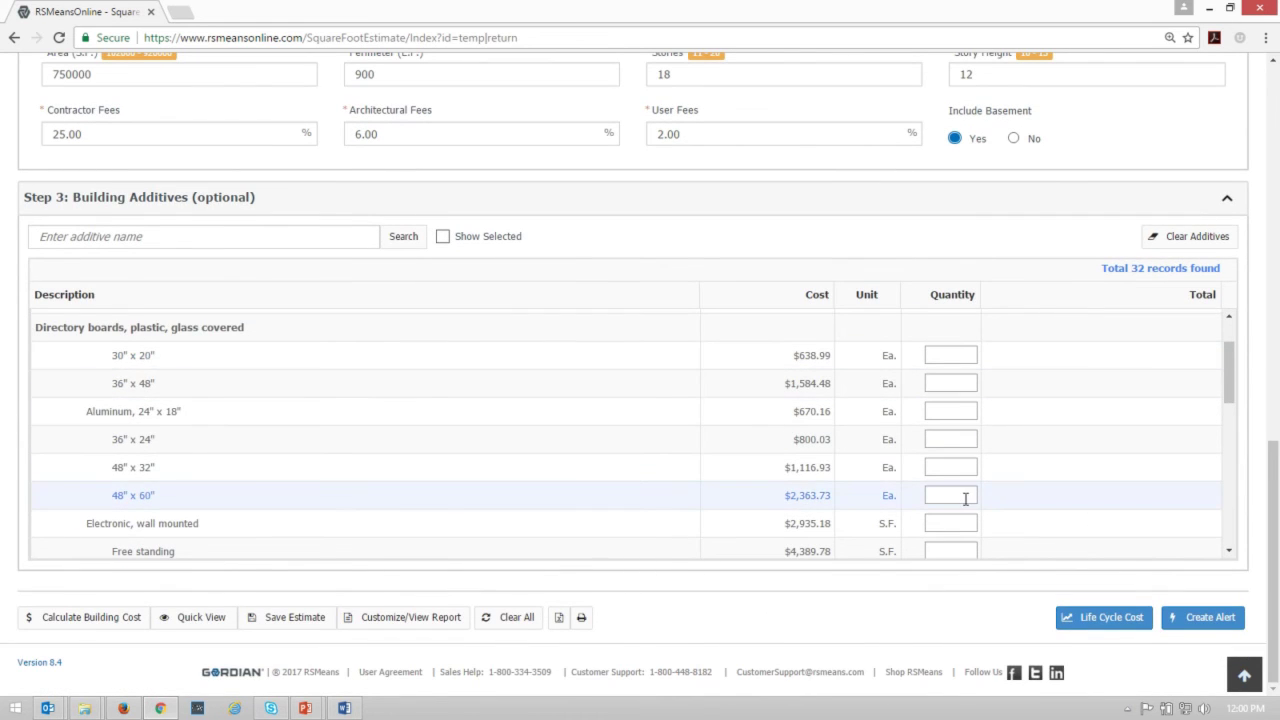
pyautogui.click(966, 495)
pyautogui.write('4')
pyautogui.scroll(-3, 614, 380)
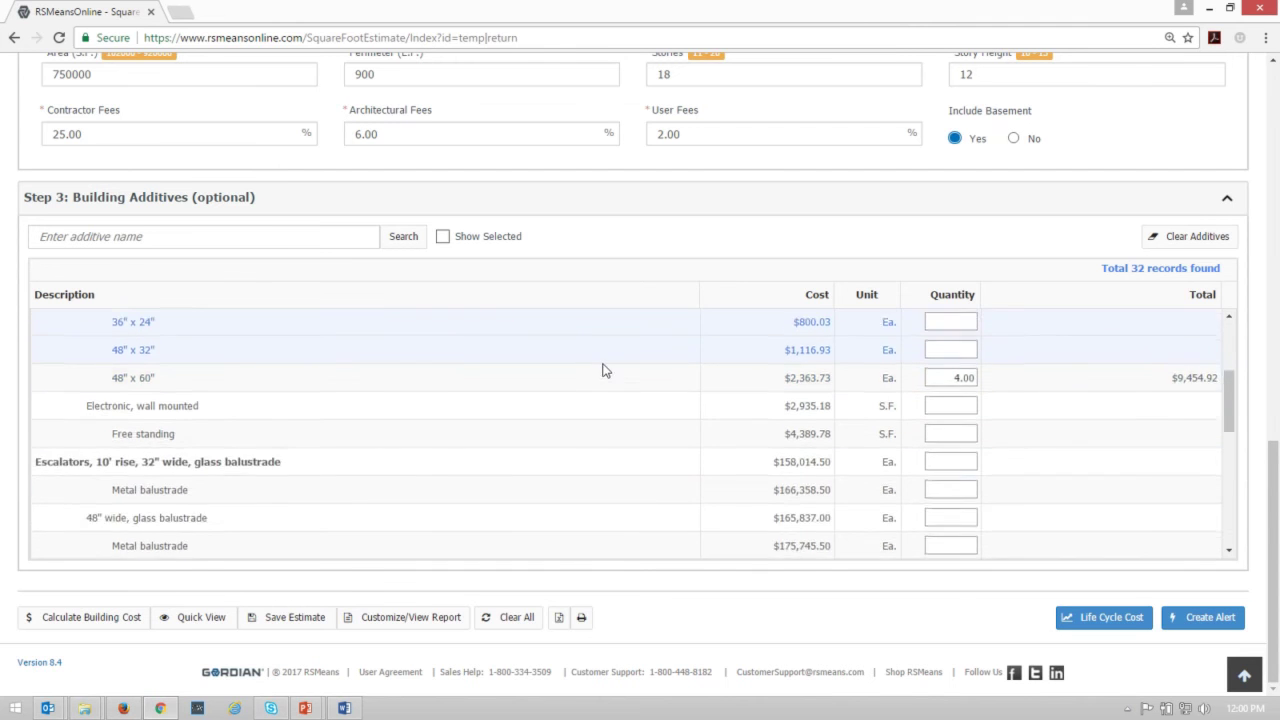
pyautogui.scroll(-5, 517, 431)
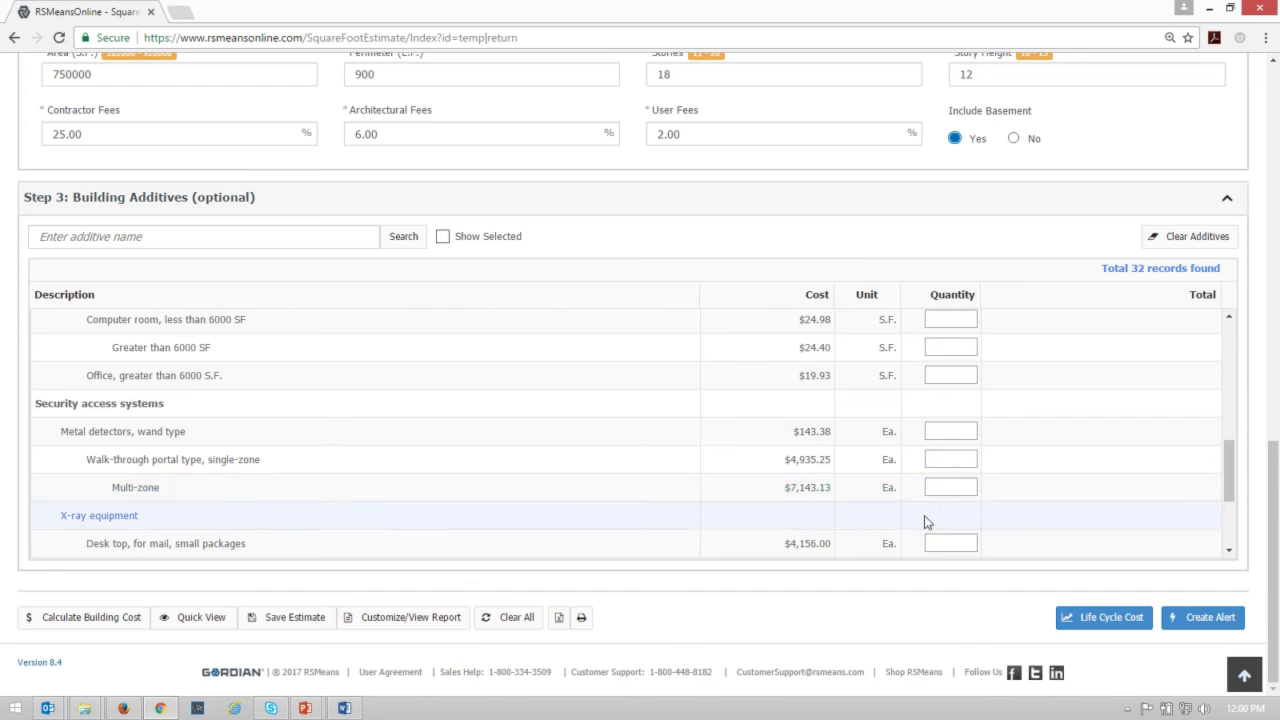
pyautogui.write('2')
pyautogui.press('Tab')
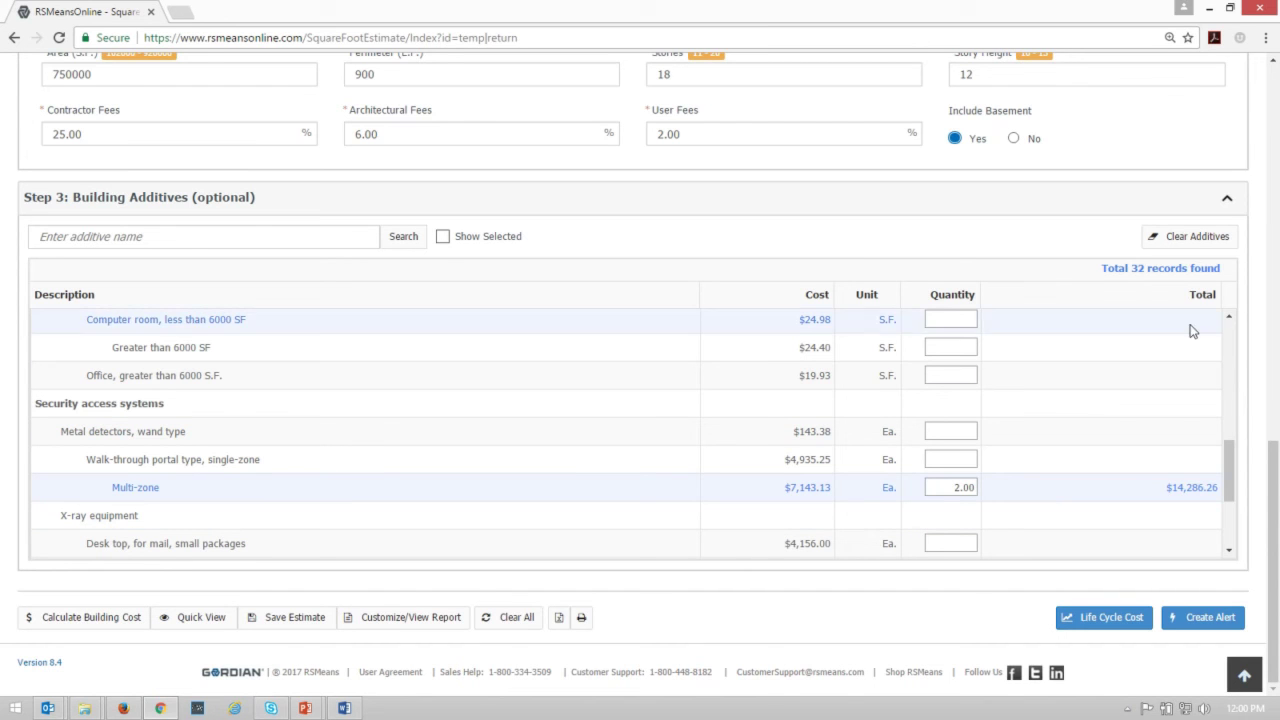
pyautogui.click(441, 237)
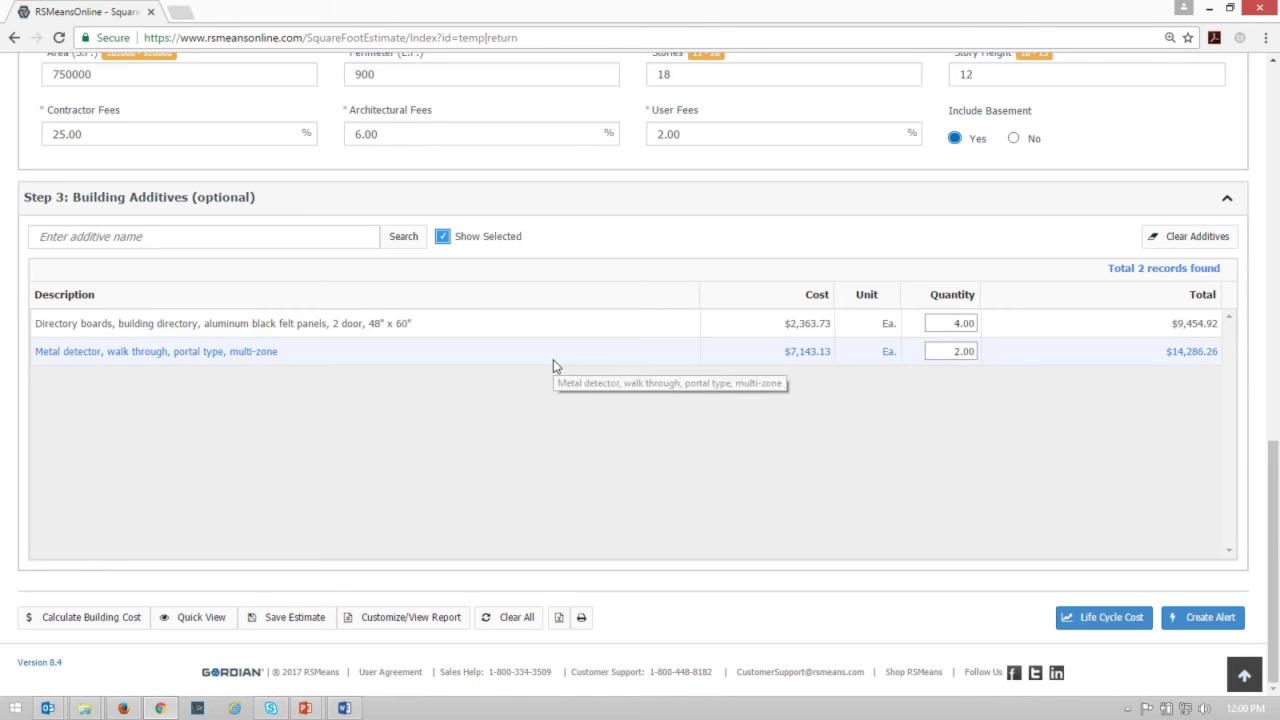
pyautogui.click(289, 620)
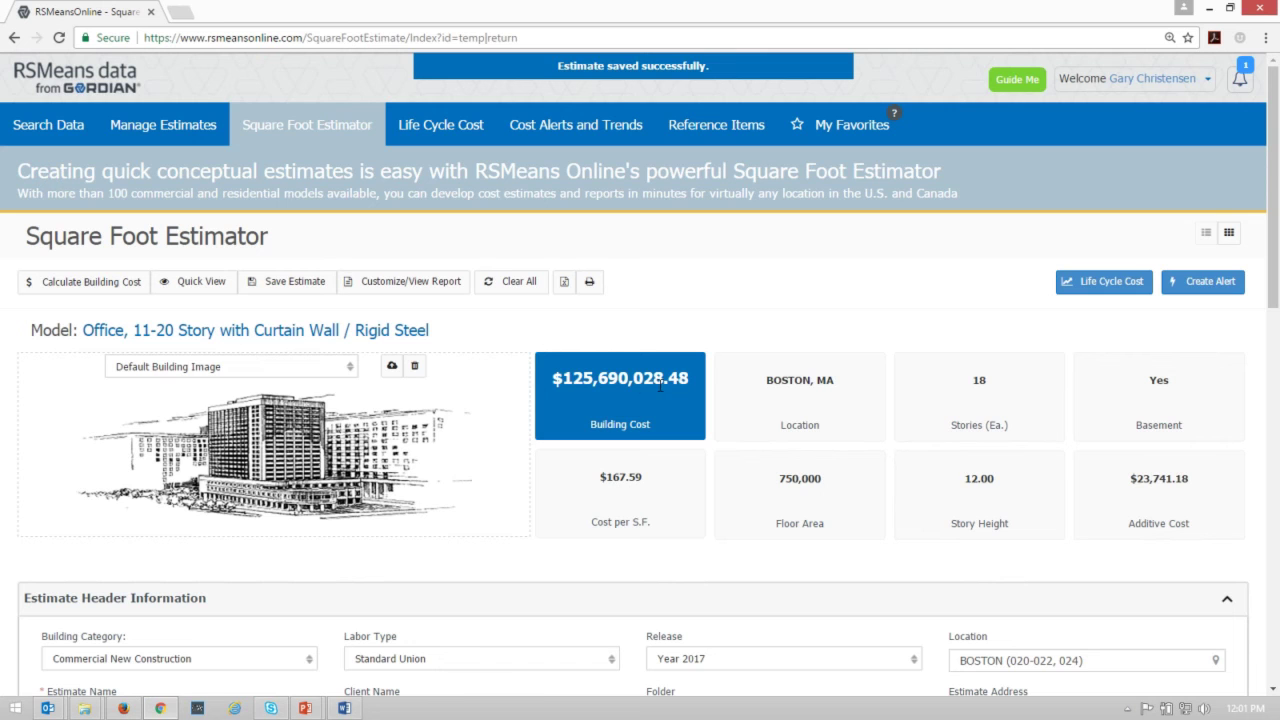
# Step: Open the Square Foot Cost Estimator Report and scroll through its assembly cost table
pyautogui.click(441, 290)
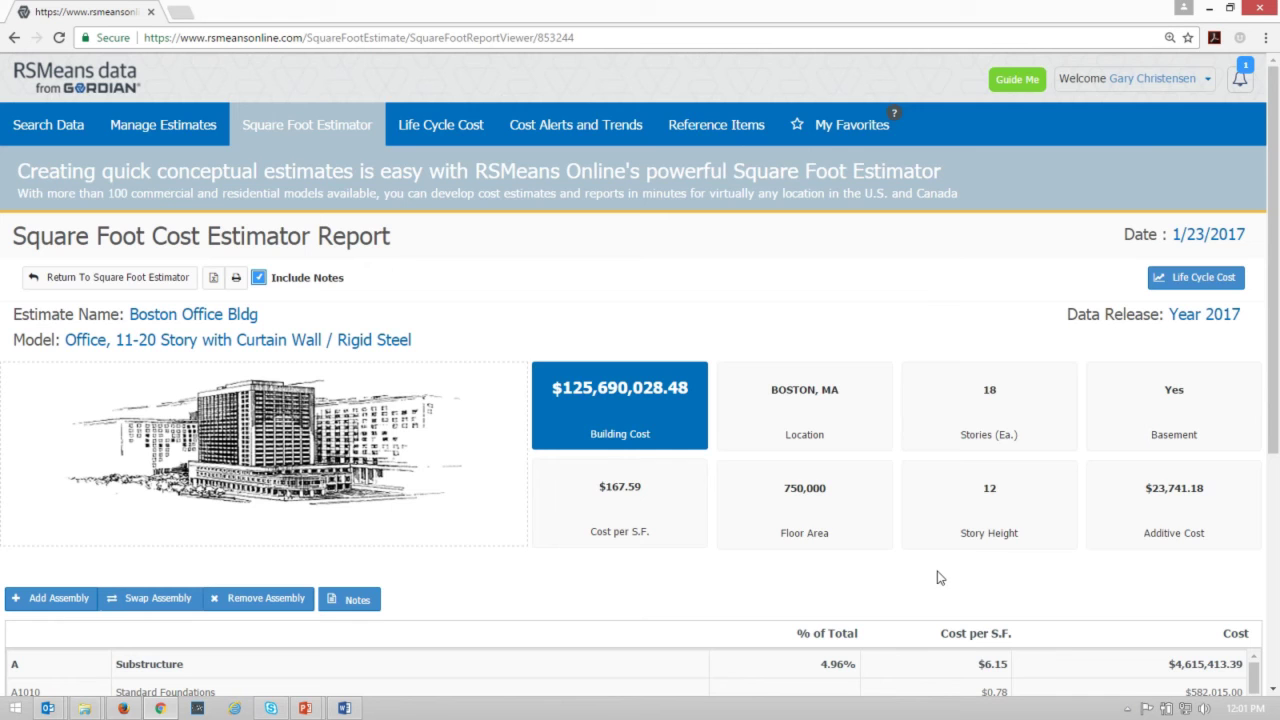
pyautogui.scroll(-5, 806, 477)
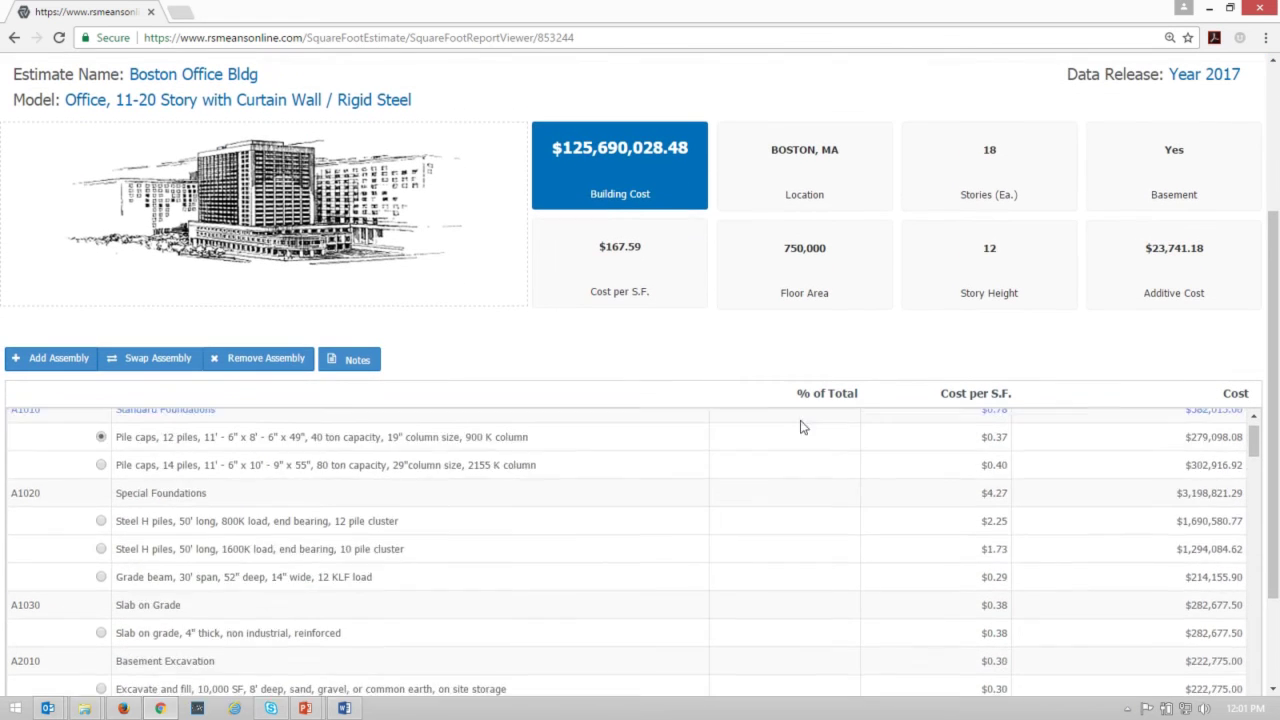
pyautogui.scroll(-3, 752, 518)
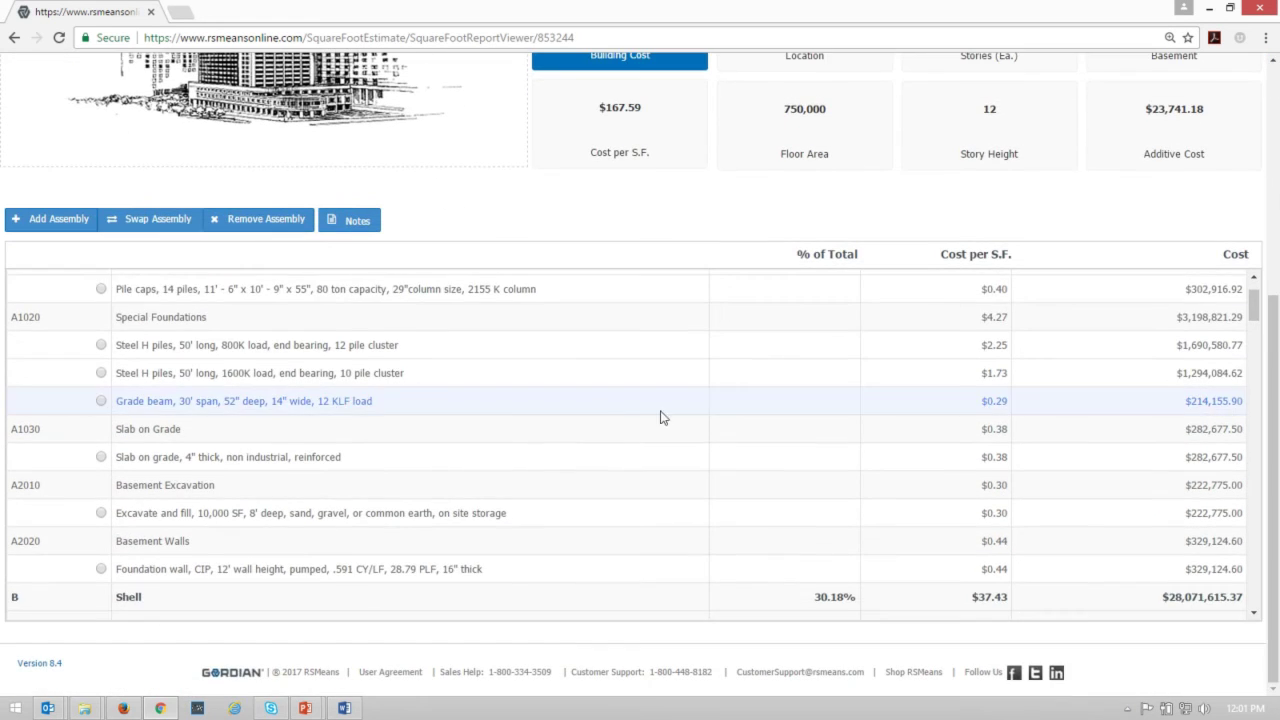
pyautogui.scroll(-8, 580, 400)
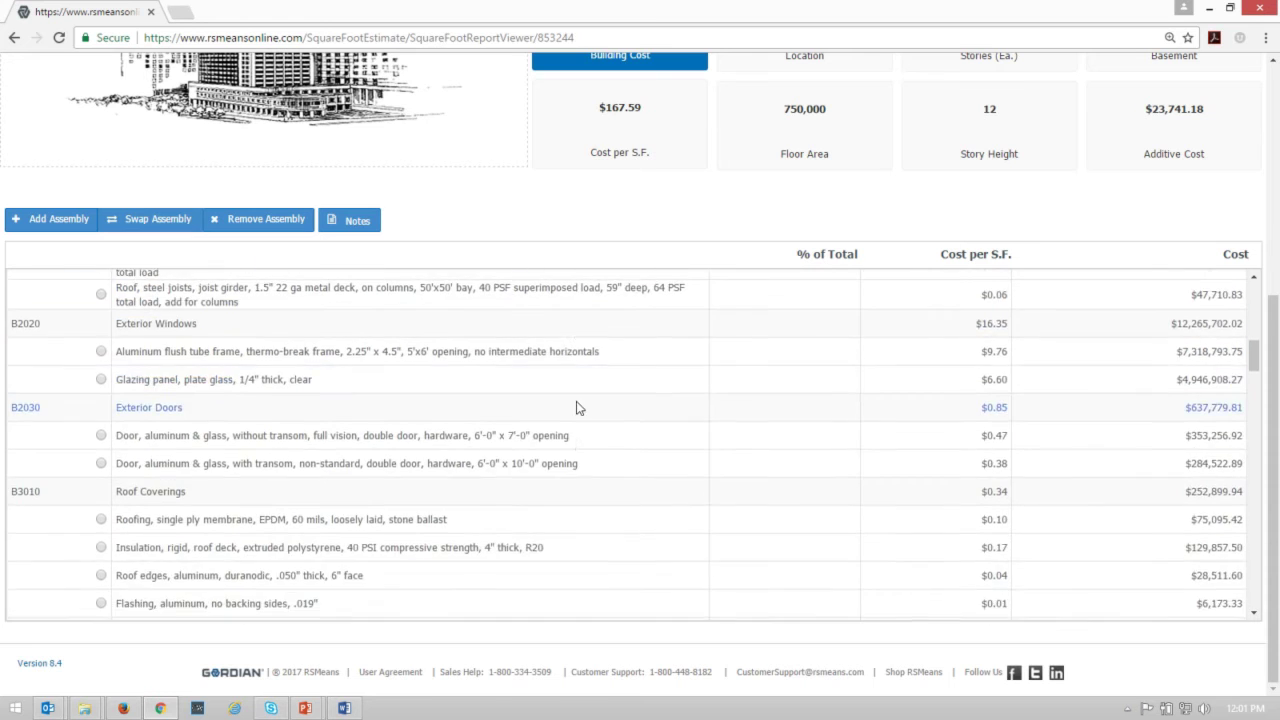
pyautogui.scroll(-3, 620, 390)
pyautogui.scroll(-3, 906, 394)
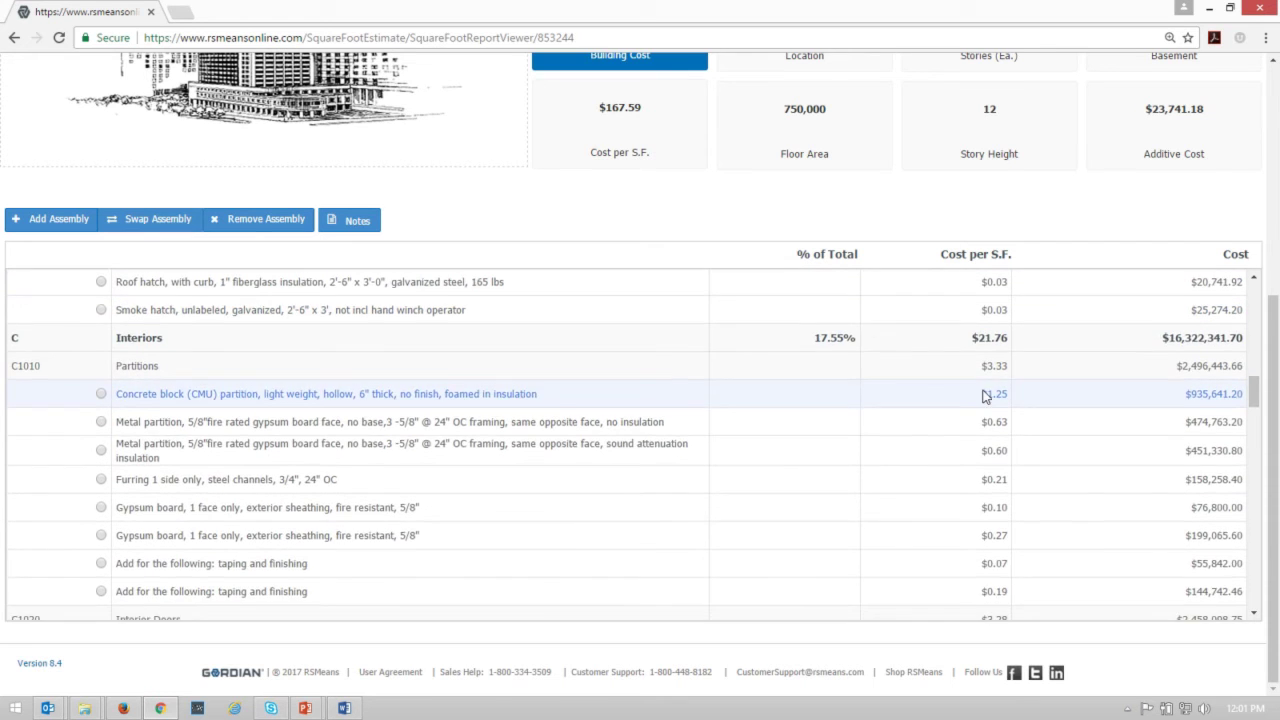
pyautogui.scroll(-3, 900, 415)
pyautogui.scroll(15, 830, 436)
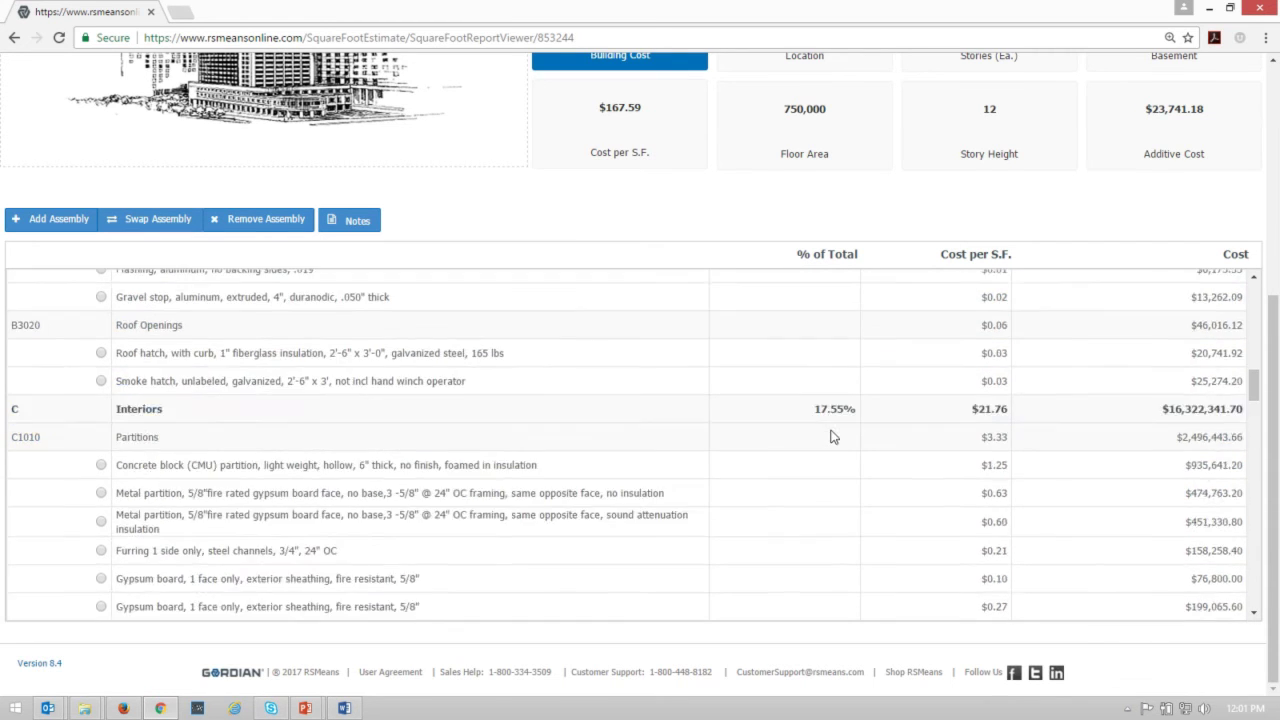
pyautogui.scroll(10, 830, 436)
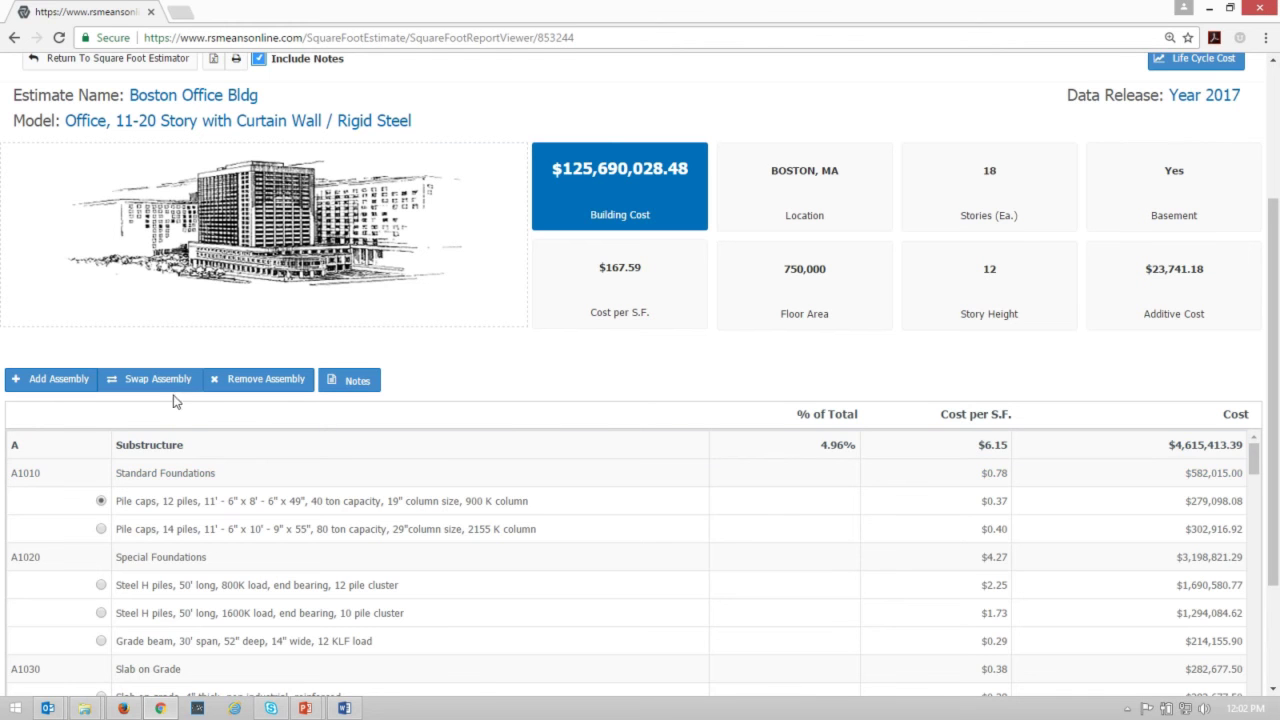
# Step: Scroll the assembly table down to the A1030 Slab on Grade 4" reinforced slab row
pyautogui.scroll(-3, 246, 555)
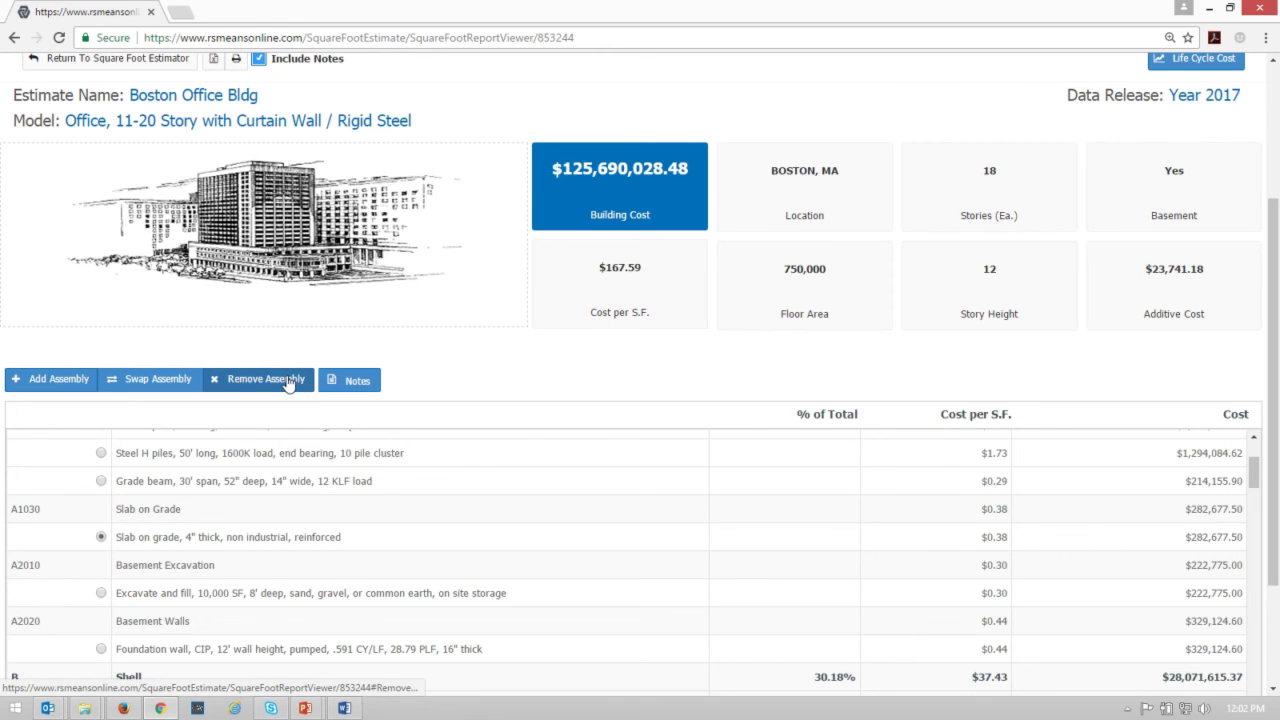
pyautogui.click(156, 382)
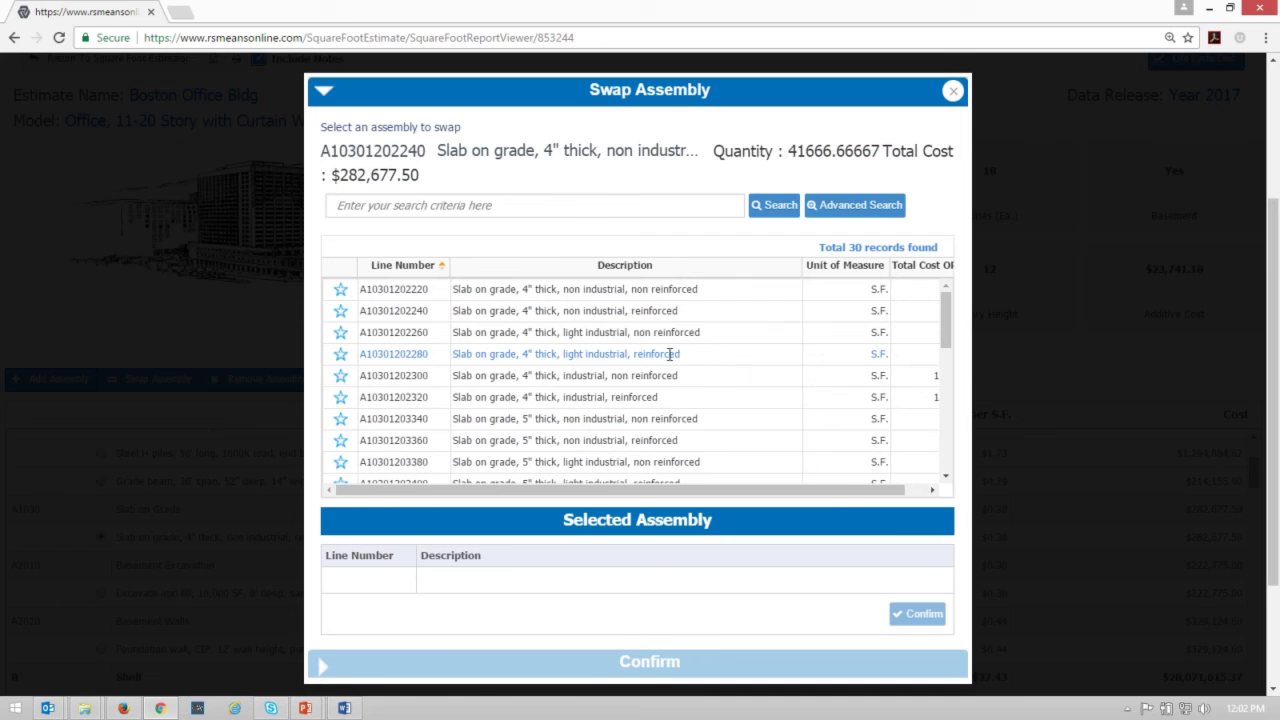
pyautogui.scroll(-1, 591, 455)
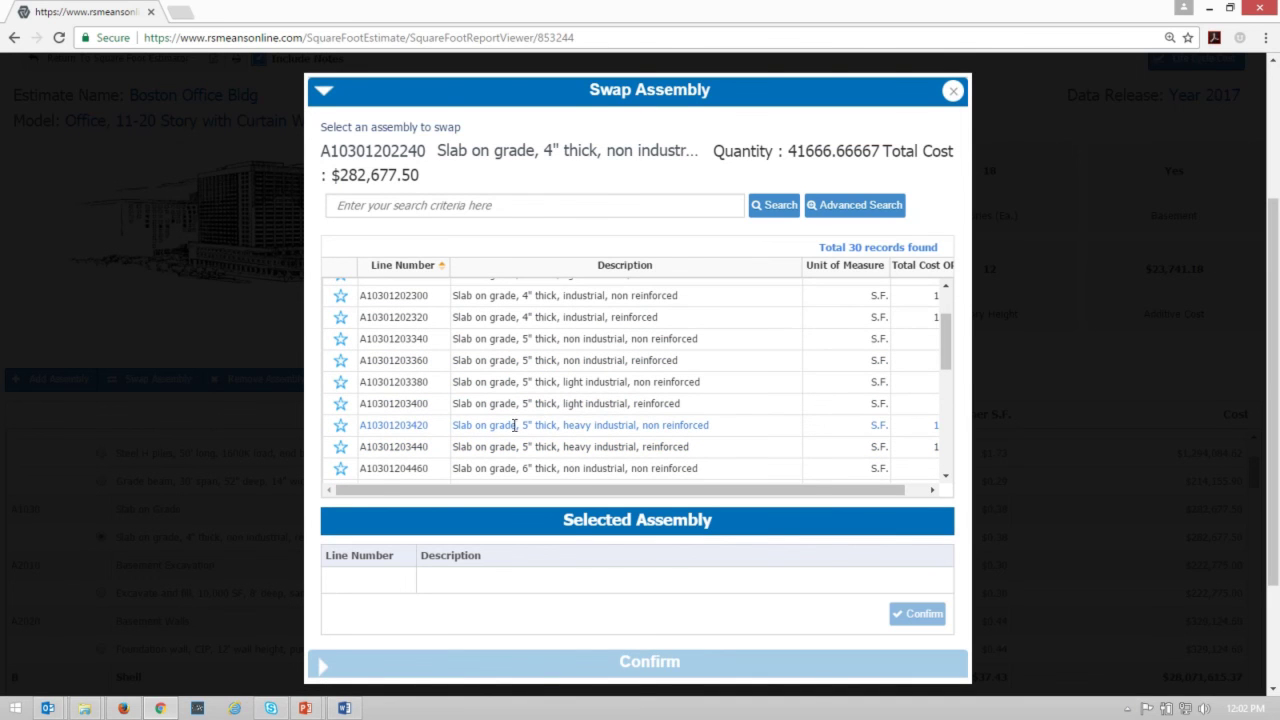
pyautogui.click(617, 425)
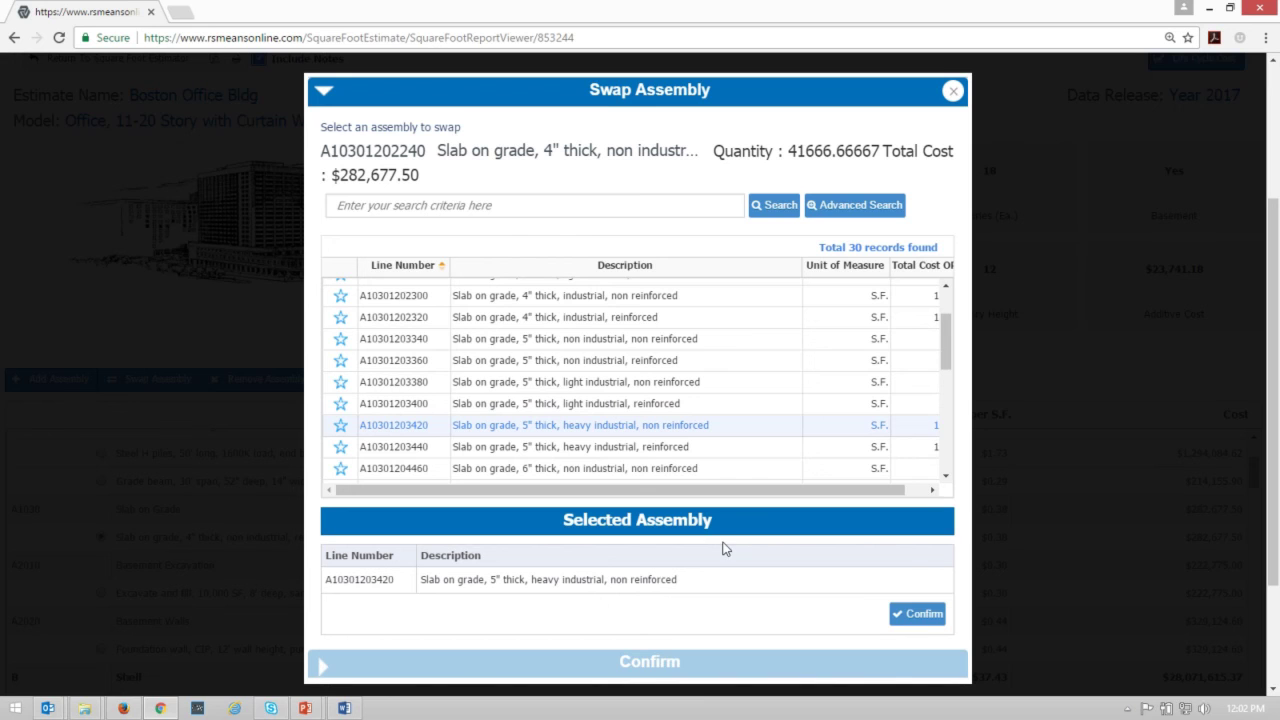
pyautogui.click(926, 617)
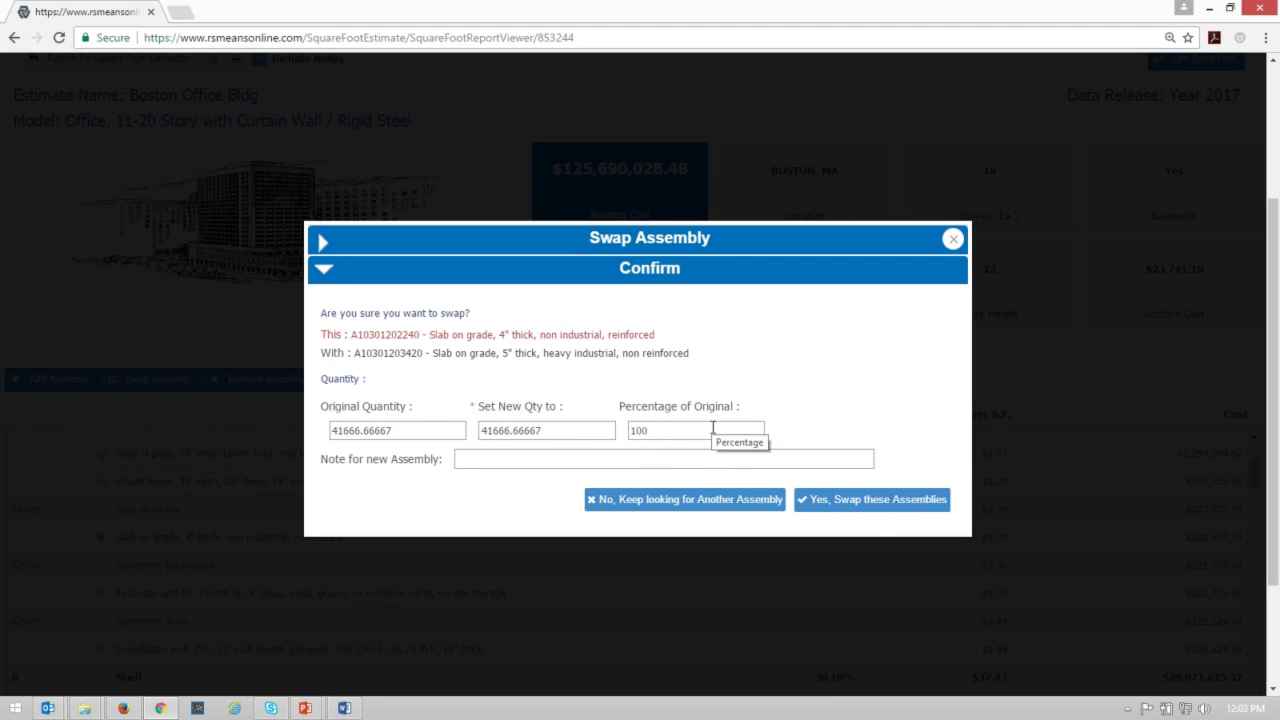
# Step: Approve the slab swap and check the new Slab on Grade row and $126,211,805.46 total
pyautogui.click(876, 501)
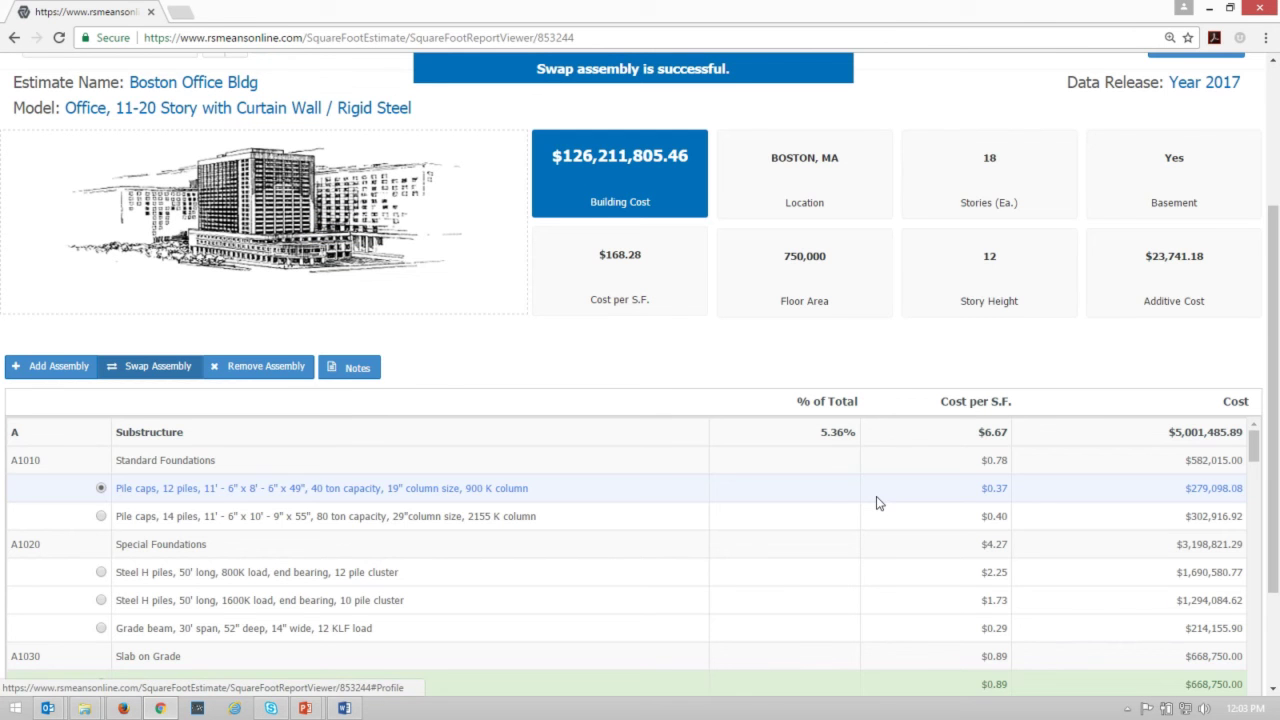
pyautogui.scroll(-1, 343, 594)
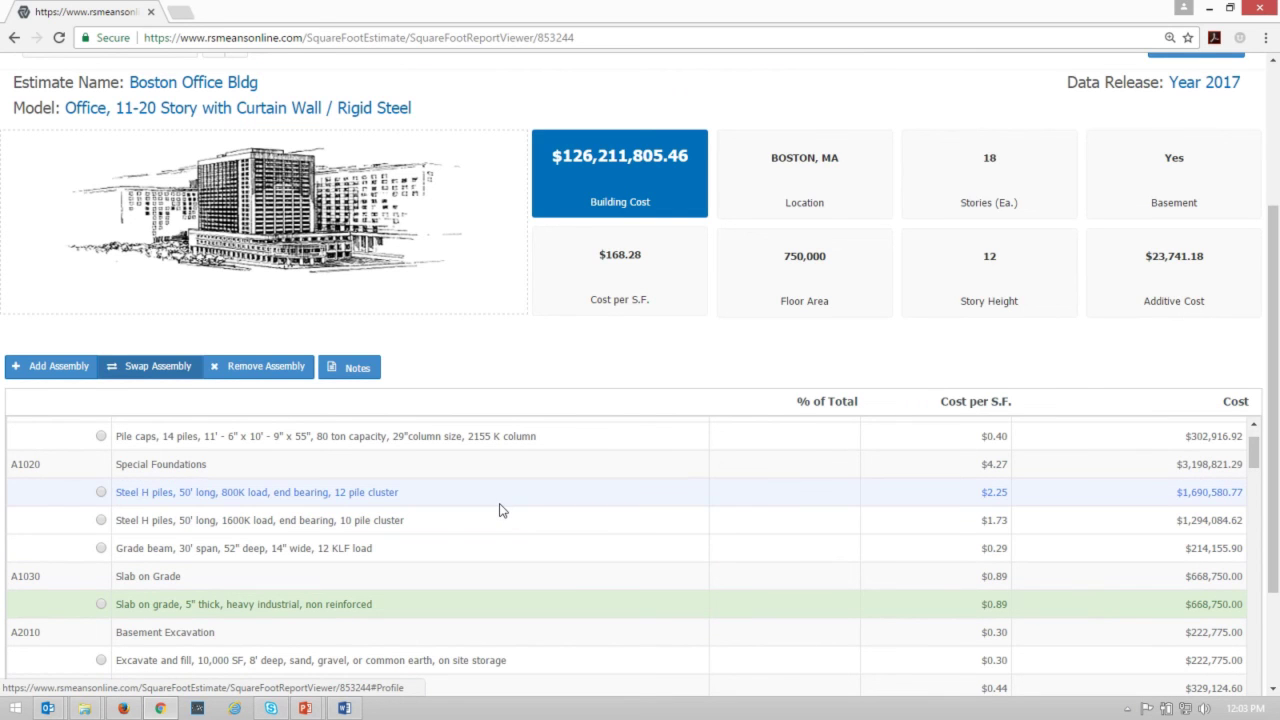
pyautogui.scroll(3, 405, 474)
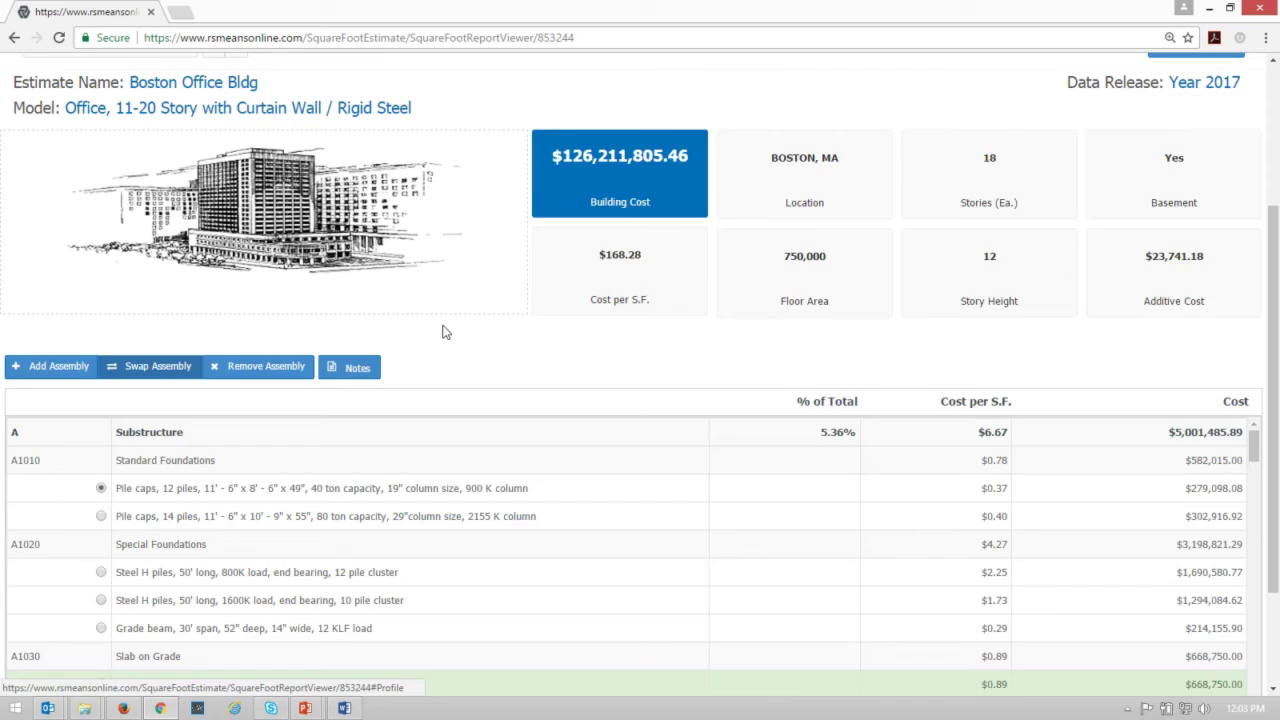
pyautogui.scroll(3, 443, 329)
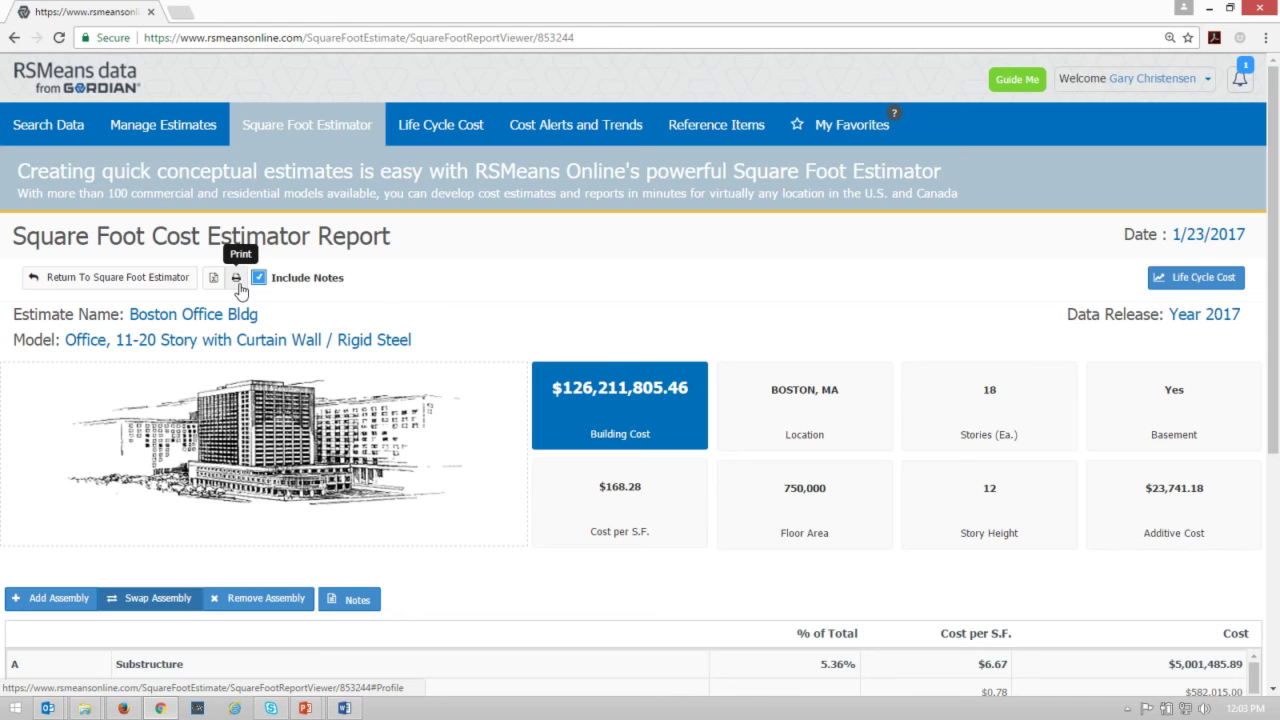
# Step: Go back to the Square Foot Estimator and save the Boston Office Bldg estimate at $126,211,805.46
pyautogui.click(150, 282)
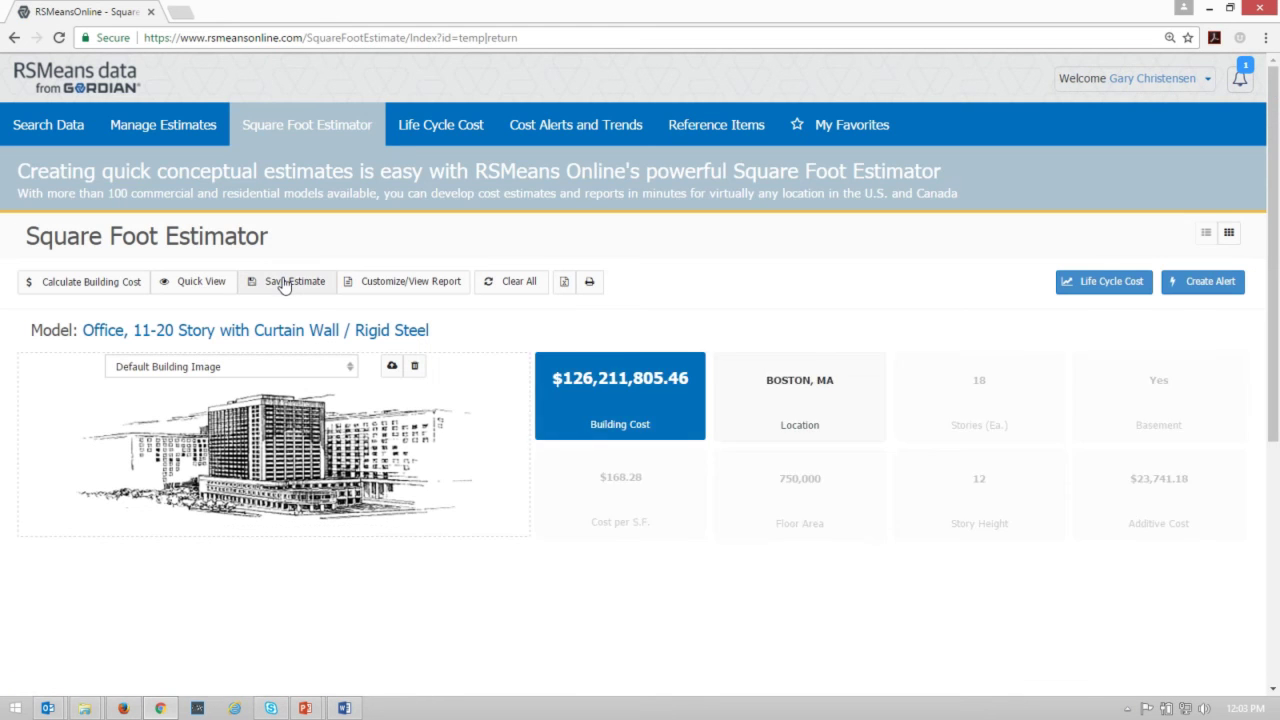
pyautogui.click(285, 283)
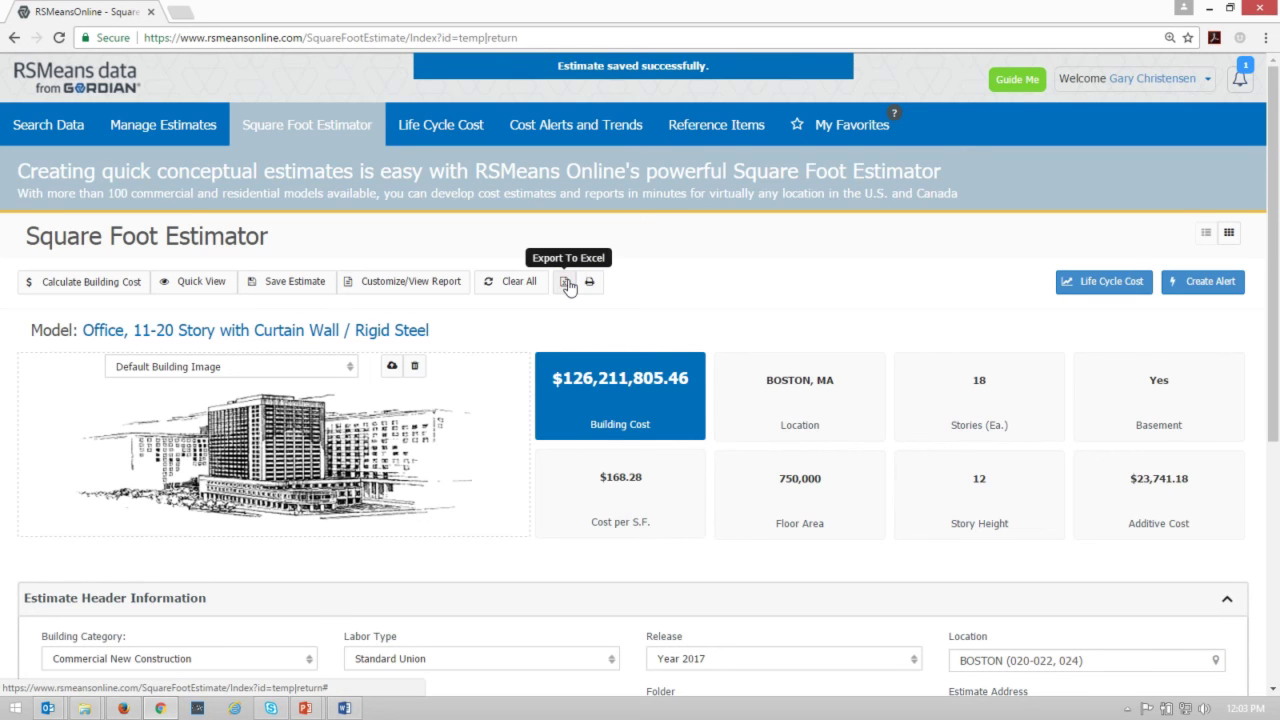